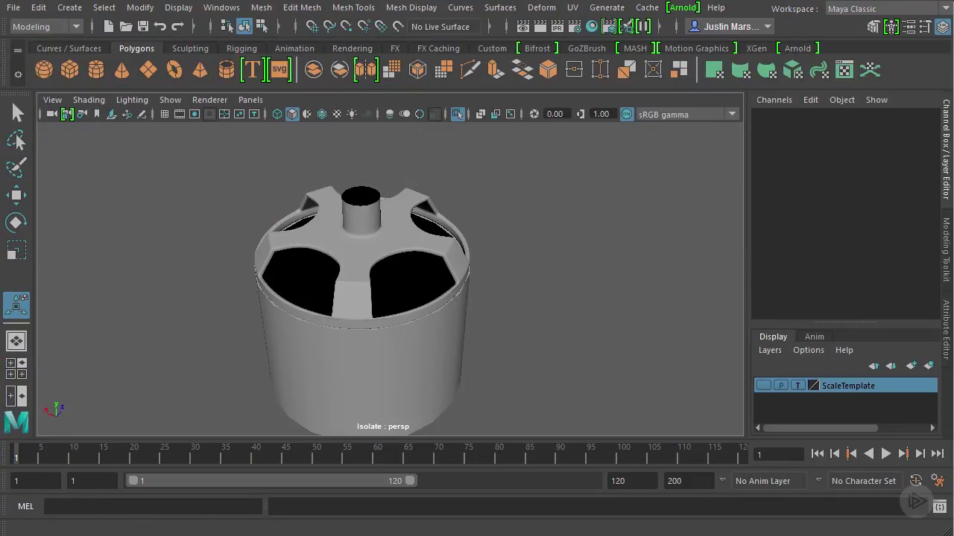
# Step: Examine the reference photo of the drone motor and return to the Maya model
pyautogui.hotkey('alt', 'Tab')
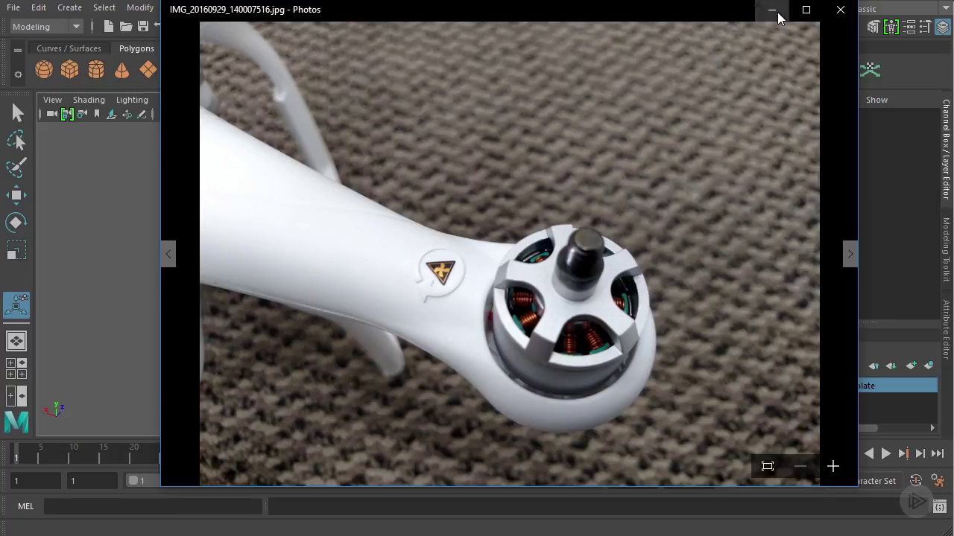
pyautogui.click(771, 9)
pyautogui.keyDown('alt'); pyautogui.moveTo(529, 296); pyautogui.dragTo(502, 347); pyautogui.keyUp('alt')
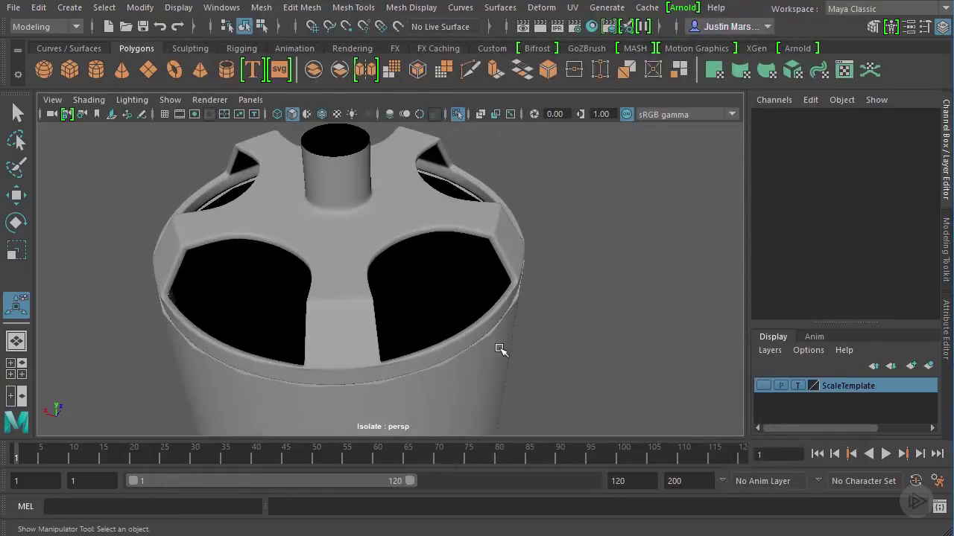
# Step: Scale the open top edge loop of the cylindrical motor housing inward to about 0.955 in X and Z
pyautogui.click(511, 347)
pyautogui.scroll(5, 555, 282)
pyautogui.keyDown('alt'); pyautogui.moveTo(555, 281); pyautogui.dragTo(609, 298); pyautogui.keyUp('alt')
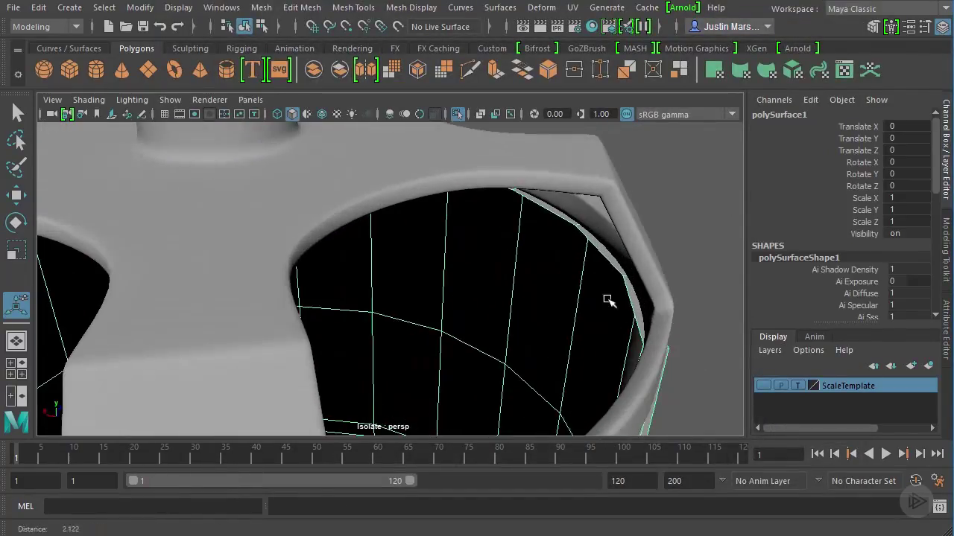
pyautogui.moveTo(601, 254); pyautogui.dragTo(477, 288, button='right')
pyautogui.click(592, 240)
pyautogui.press('r')
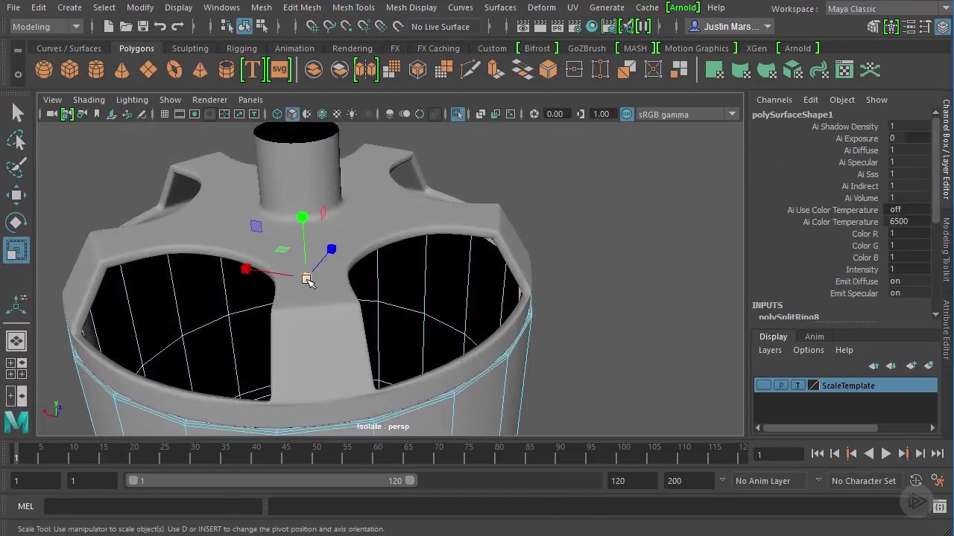
pyautogui.moveTo(306, 280); pyautogui.dragTo(291, 276)
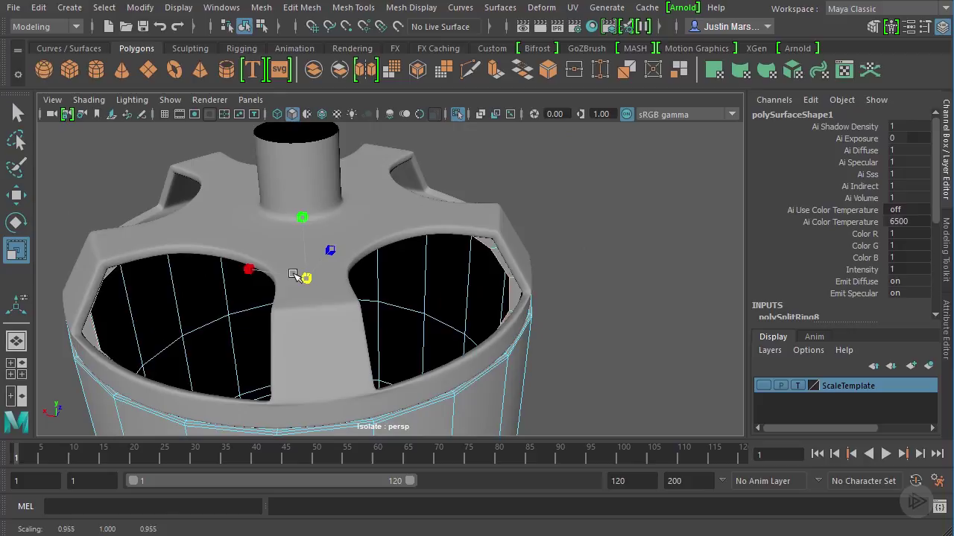
# Step: Extrude the housing's inner rim edge loop straight down to form an inner wall
pyautogui.click(310, 9)
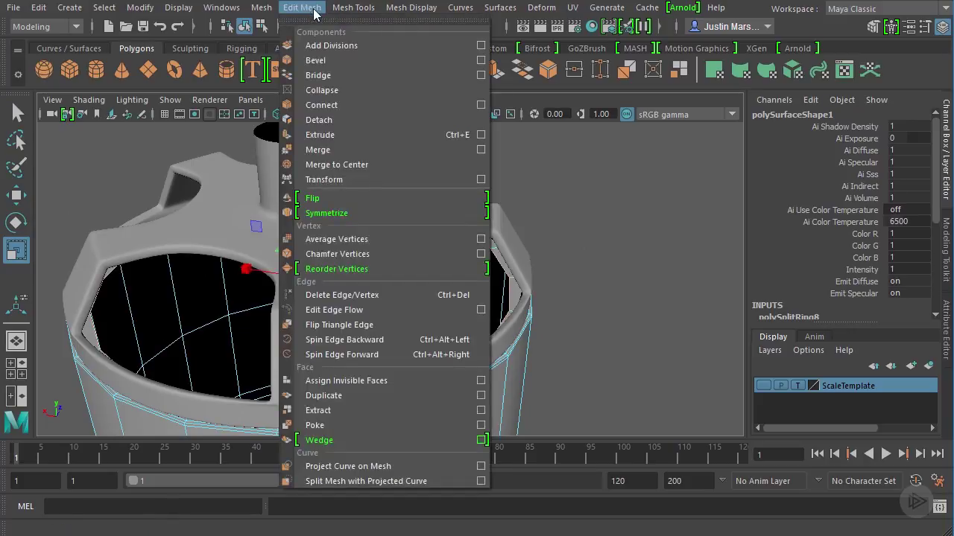
pyautogui.click(336, 136)
pyautogui.keyDown('alt'); pyautogui.moveTo(418, 245); pyautogui.dragTo(389, 370); pyautogui.keyUp('alt')
pyautogui.keyDown('alt'); pyautogui.moveTo(440, 246); pyautogui.dragTo(457, 301); pyautogui.keyUp('alt')
pyautogui.keyDown('alt'); pyautogui.moveTo(443, 336); pyautogui.dragTo(443, 315); pyautogui.keyUp('alt')
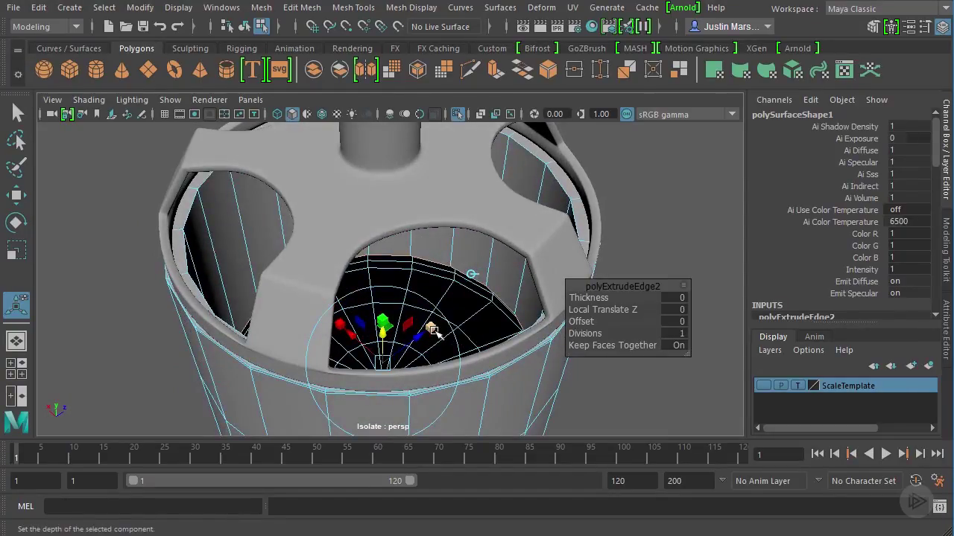
# Step: Extrude the inner wall's lower edge loop again, scale it toward the centre as a floor, and return to object selection
pyautogui.click(423, 331)
pyautogui.hotkey('ctrl', 'e')
pyautogui.keyDown('alt'); pyautogui.moveTo(338, 235); pyautogui.dragTo(453, 317); pyautogui.keyUp('alt')
pyautogui.moveTo(384, 334); pyautogui.dragTo(351, 340)
pyautogui.keyDown('alt'); pyautogui.moveTo(515, 293); pyautogui.dragTo(485, 276); pyautogui.keyUp('alt')
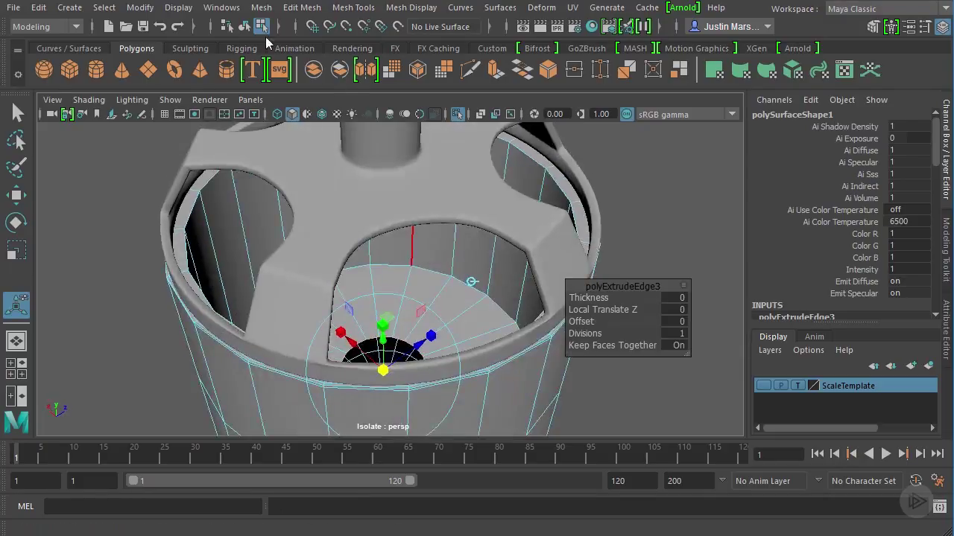
pyautogui.click(243, 30)
pyautogui.click(672, 187)
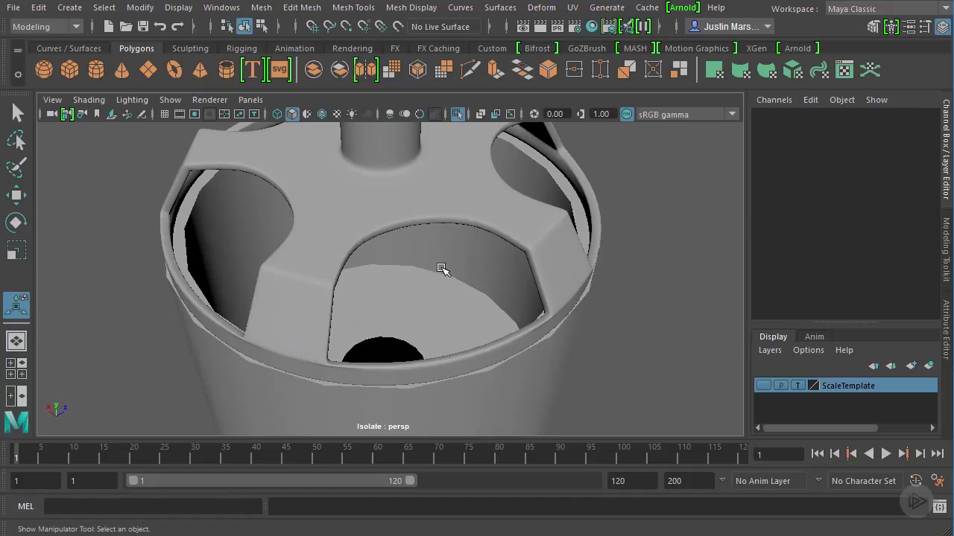
# Step: Create a polygon cylinder at the centre of the housing with radius 0.6 and 24 axis subdivisions
pyautogui.keyDown('alt'); pyautogui.moveTo(442, 269); pyautogui.dragTo(428, 286); pyautogui.keyUp('alt')
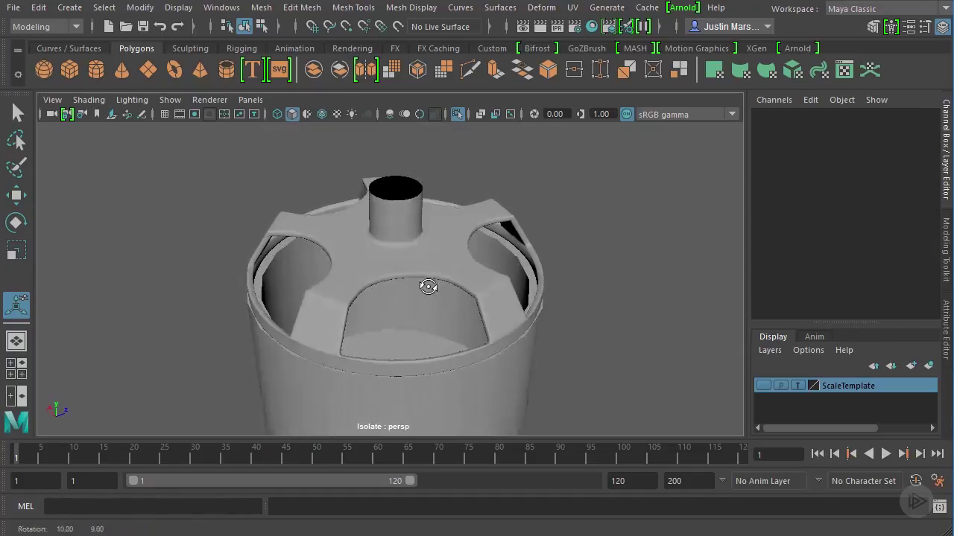
pyautogui.click(96, 70)
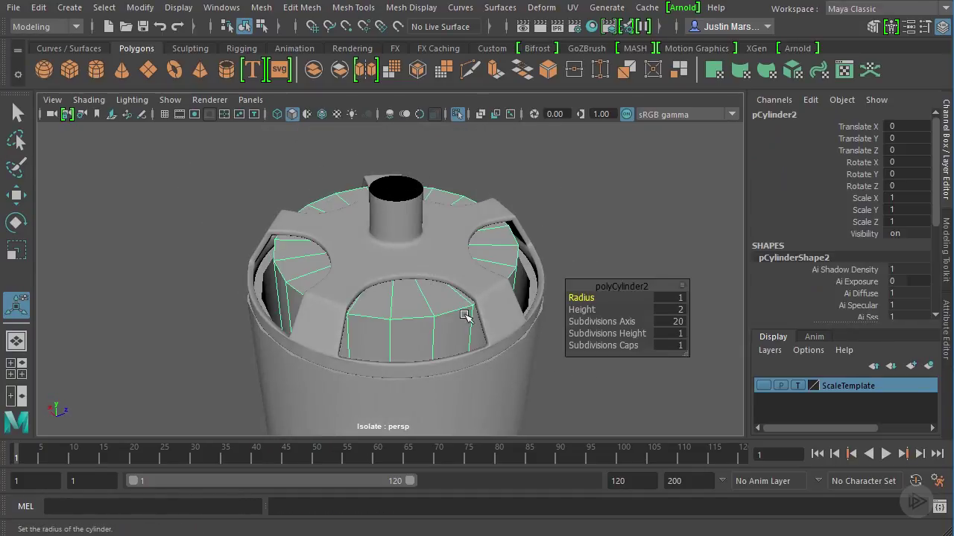
pyautogui.keyDown('alt'); pyautogui.moveTo(508, 329); pyautogui.dragTo(581, 304, button='right'); pyautogui.keyUp('alt')
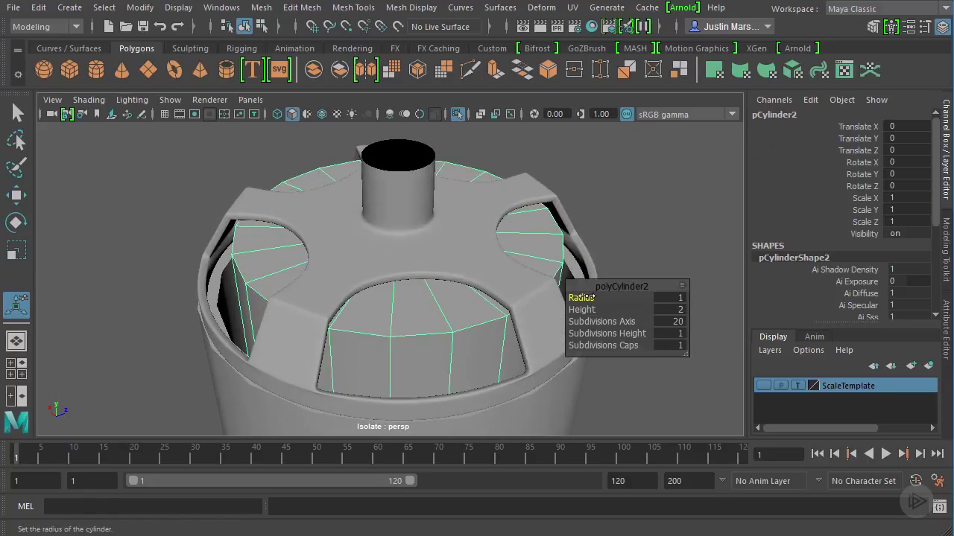
pyautogui.moveTo(587, 296); pyautogui.dragTo(582, 298)
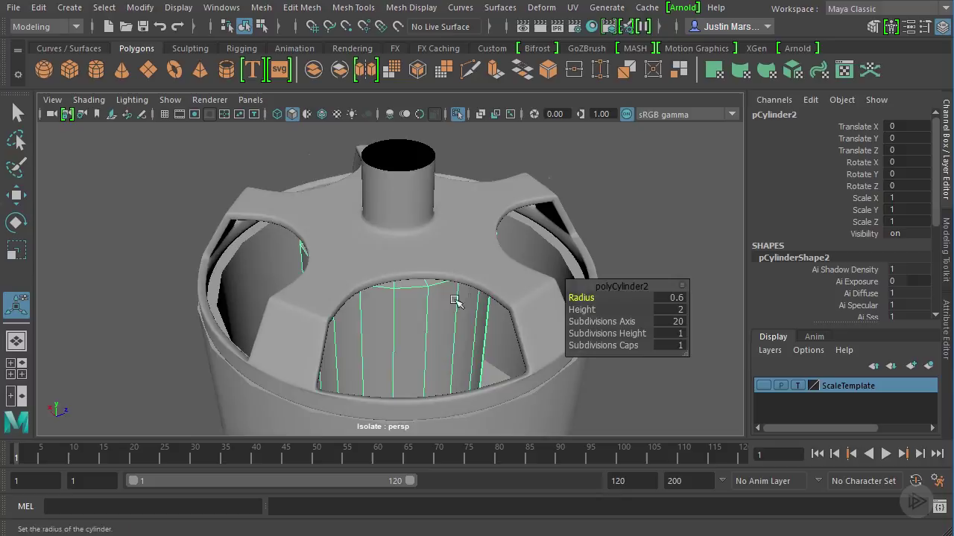
pyautogui.keyDown('alt'); pyautogui.moveTo(454, 300); pyautogui.dragTo(536, 305); pyautogui.keyUp('alt')
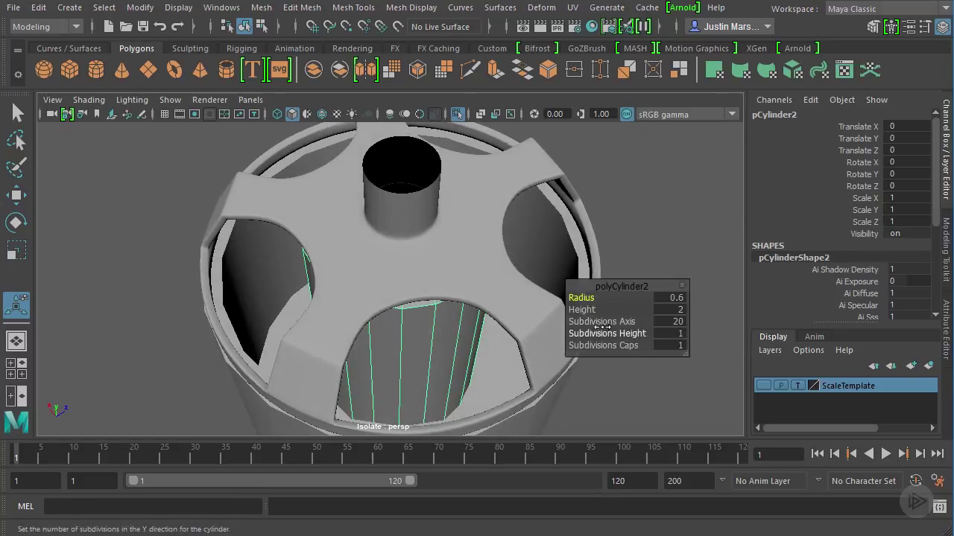
pyautogui.moveTo(602, 322); pyautogui.dragTo(642, 321)
pyautogui.keyDown('alt'); pyautogui.moveTo(494, 316); pyautogui.dragTo(478, 278); pyautogui.keyUp('alt')
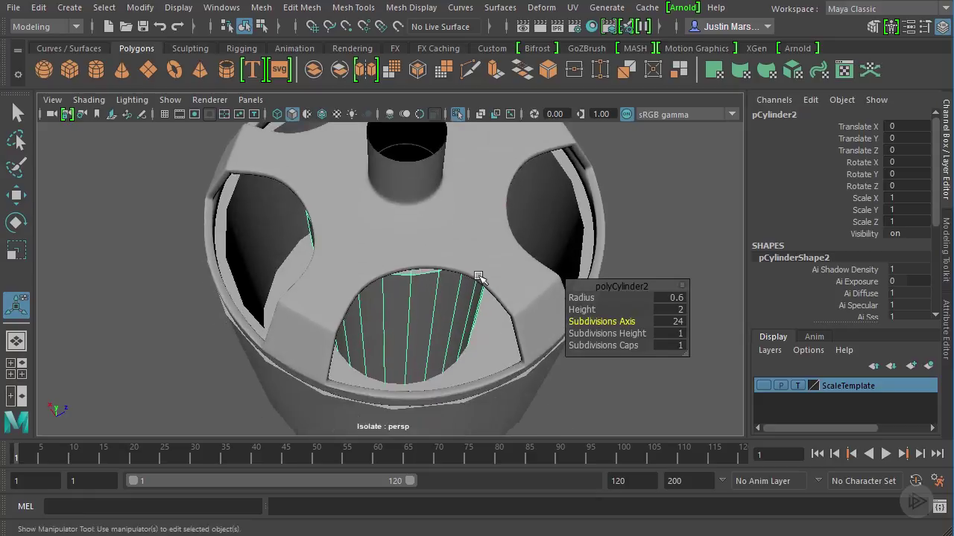
# Step: Turn on smooth mesh preview for the cylindrical motor housing
pyautogui.keyDown('alt'); pyautogui.moveTo(471, 337); pyautogui.dragTo(449, 223); pyautogui.keyUp('alt')
pyautogui.keyDown('alt'); pyautogui.moveTo(449, 224); pyautogui.dragTo(355, 260, button='right'); pyautogui.keyUp('alt')
pyautogui.keyDown('alt'); pyautogui.moveTo(355, 260); pyautogui.dragTo(383, 328); pyautogui.keyUp('alt')
pyautogui.keyDown('alt'); pyautogui.moveTo(383, 328); pyautogui.dragTo(726, 384, button='right'); pyautogui.keyUp('alt')
pyautogui.click(445, 390)
pyautogui.press('3')
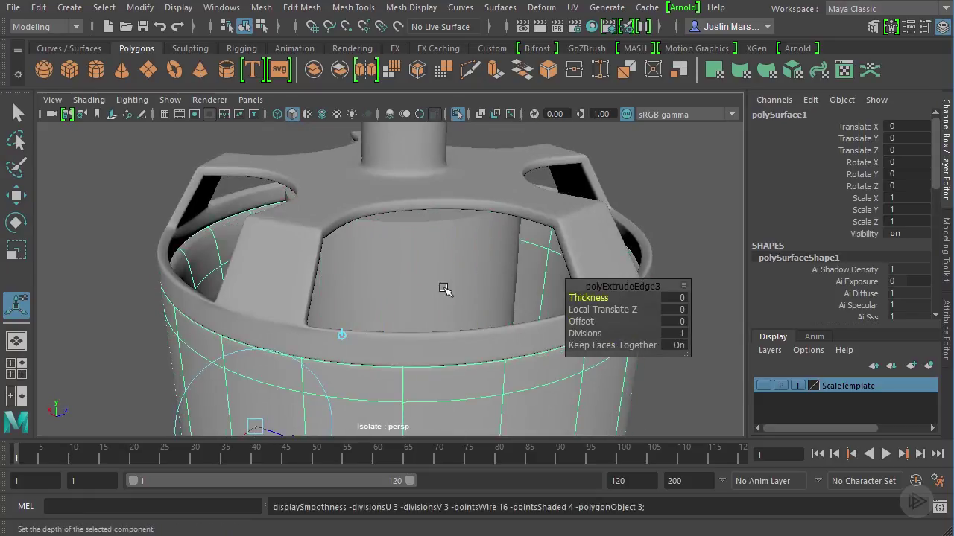
# Step: Insert an edge loop near the top of the housing's inner wall to sharpen its rim, and return to object selection
pyautogui.click(443, 288)
pyautogui.click(192, 268)
pyautogui.keyDown('alt'); pyautogui.moveTo(223, 232); pyautogui.dragTo(292, 252, button='middle'); pyautogui.keyUp('alt')
pyautogui.keyDown('alt'); pyautogui.moveTo(292, 253); pyautogui.dragTo(351, 260, button='right'); pyautogui.keyUp('alt')
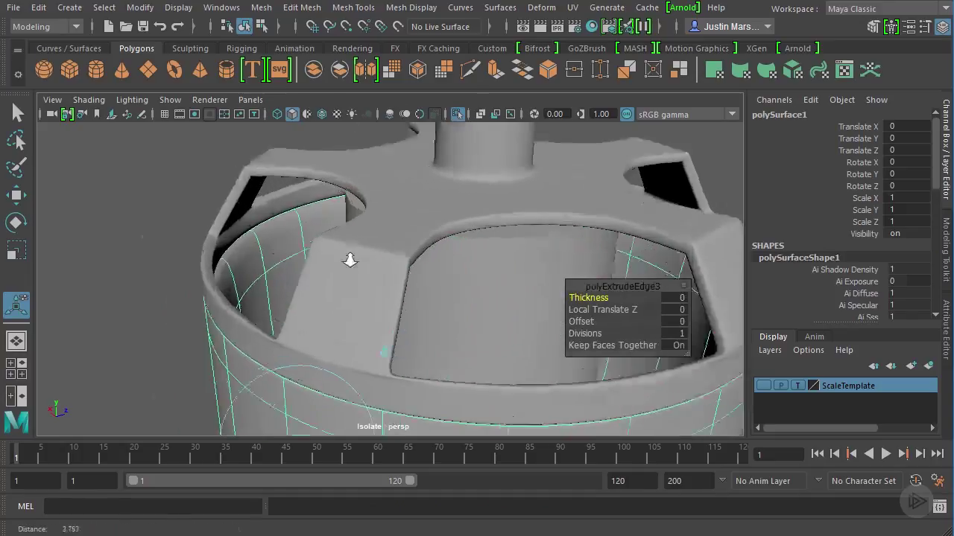
pyautogui.keyDown('alt'); pyautogui.moveTo(349, 260); pyautogui.dragTo(358, 246); pyautogui.keyUp('alt')
pyautogui.click(353, 7)
pyautogui.click(402, 120)
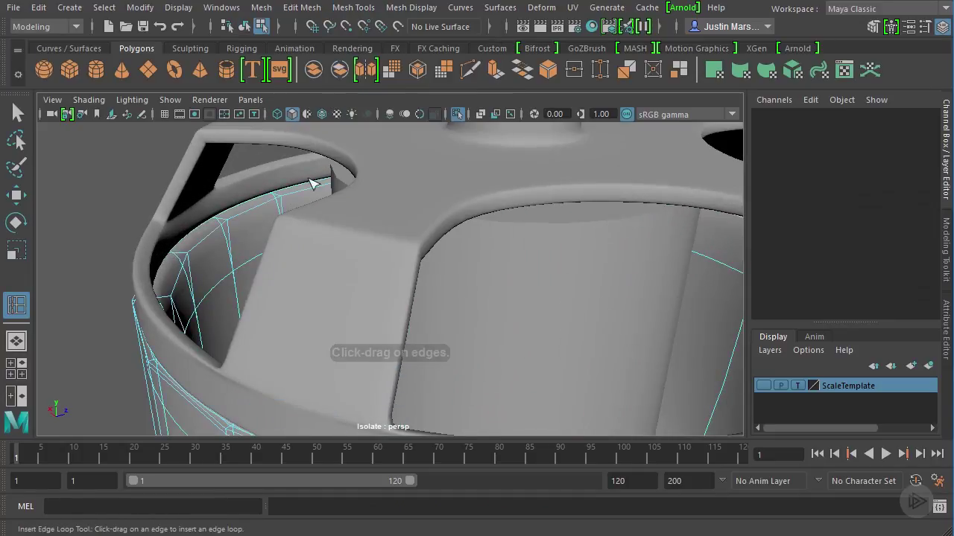
pyautogui.click(233, 241)
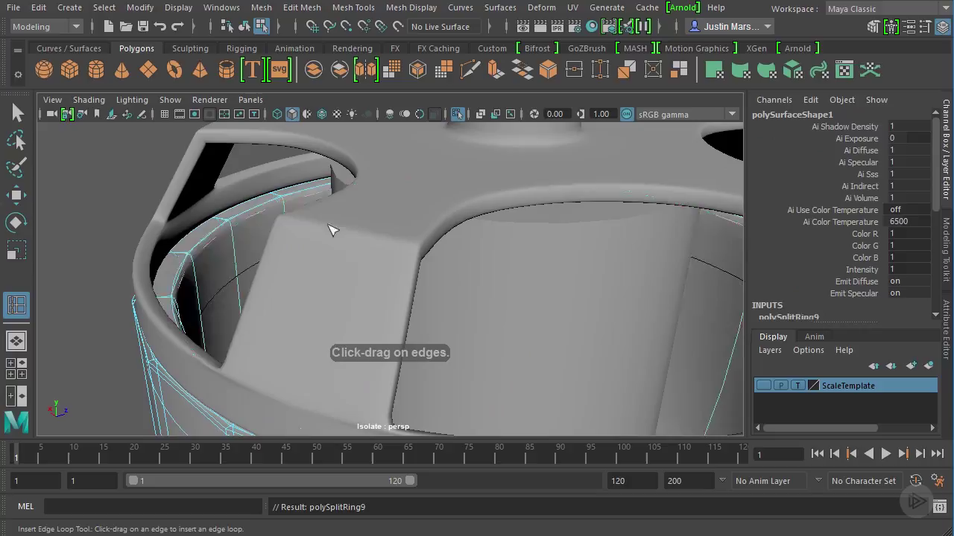
pyautogui.press('q')
pyautogui.click(244, 27)
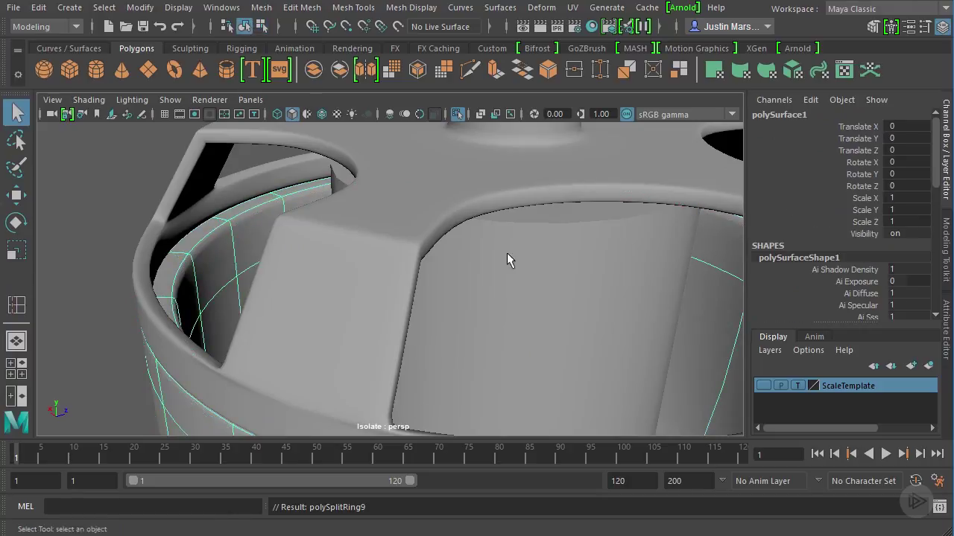
# Step: Set the centre cylinder's radius to 0.5
pyautogui.scroll(-4, 519, 274)
pyautogui.click(532, 288)
pyautogui.keyDown('alt'); pyautogui.moveTo(532, 288); pyautogui.dragTo(513, 290, button='middle'); pyautogui.keyUp('alt')
pyautogui.moveTo(512, 277)
pyautogui.keyDown('alt'); pyautogui.mouseDown()
pyautogui.moveTo(506, 320)
pyautogui.moveTo(514, 294)
pyautogui.mouseUp(); pyautogui.keyUp('alt')
pyautogui.scroll(-4, 842, 268)
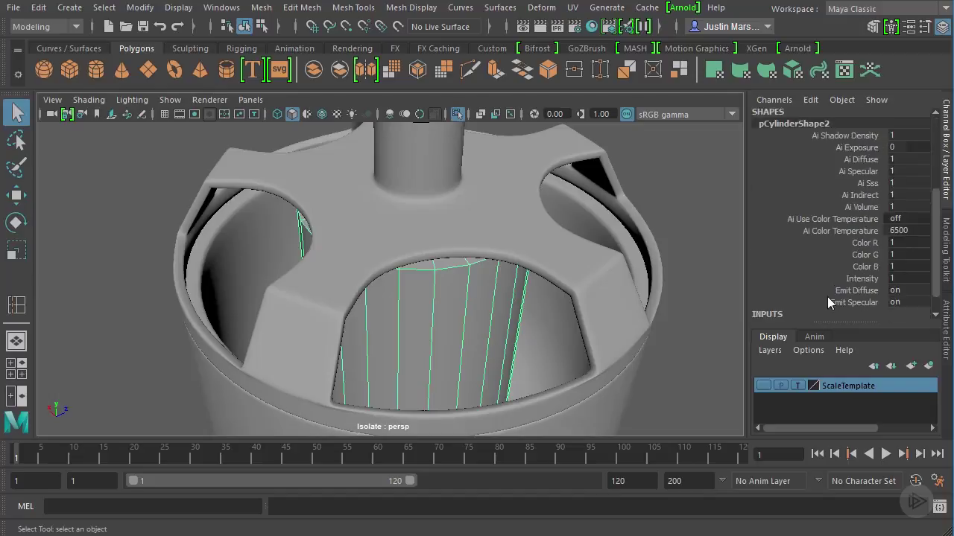
pyautogui.scroll(-1, 840, 290)
pyautogui.click(820, 304)
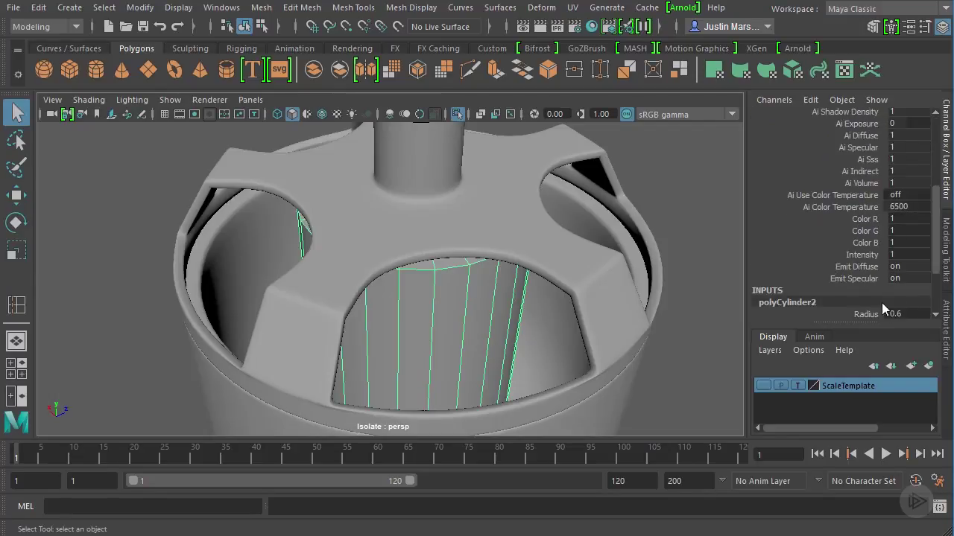
pyautogui.click(911, 312)
pyautogui.write('.5')
pyautogui.press('Return')
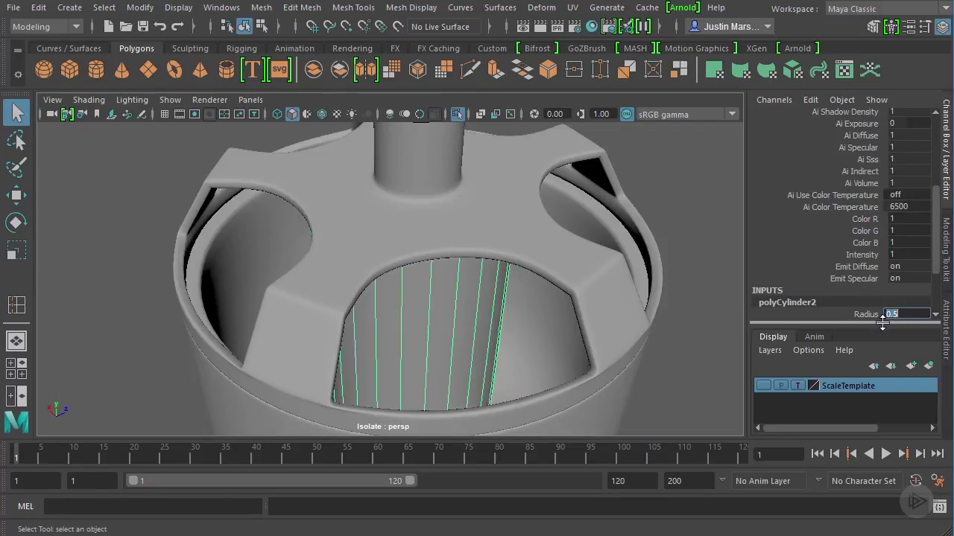
# Step: Raise the centre cylinder about 0.06 cm until its top meets the underside of the spoked cap, and deselect it
pyautogui.keyDown('alt'); pyautogui.moveTo(624, 362); pyautogui.dragTo(547, 272); pyautogui.keyUp('alt')
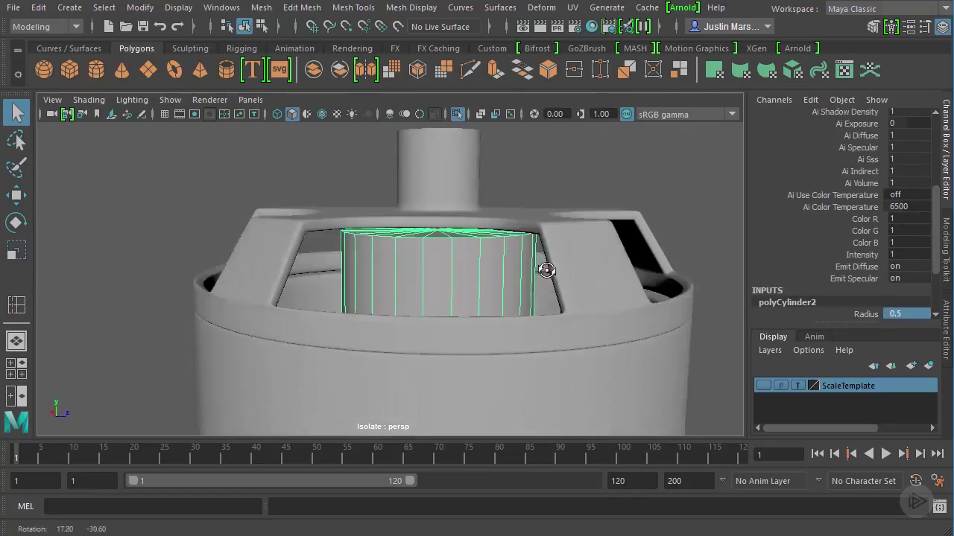
pyautogui.press('w')
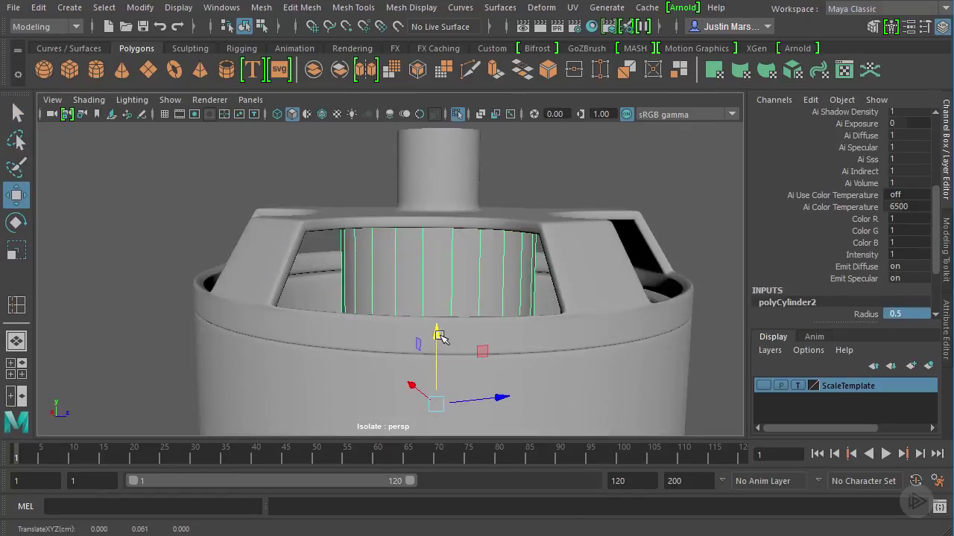
pyautogui.keyDown('alt'); pyautogui.moveTo(437, 330); pyautogui.dragTo(478, 342); pyautogui.keyUp('alt')
pyautogui.scroll(-5, 478, 342)
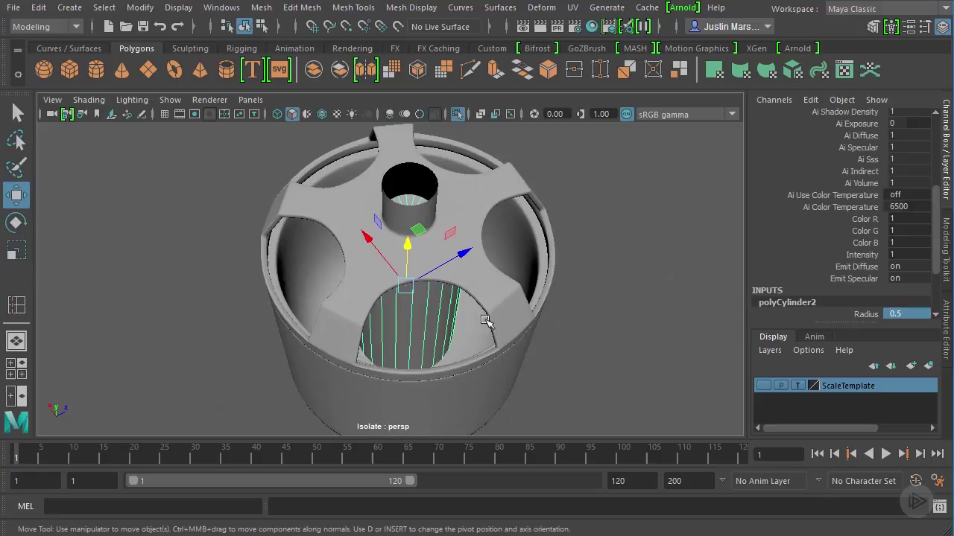
pyautogui.keyDown('alt'); pyautogui.moveTo(482, 239); pyautogui.dragTo(441, 216); pyautogui.keyUp('alt')
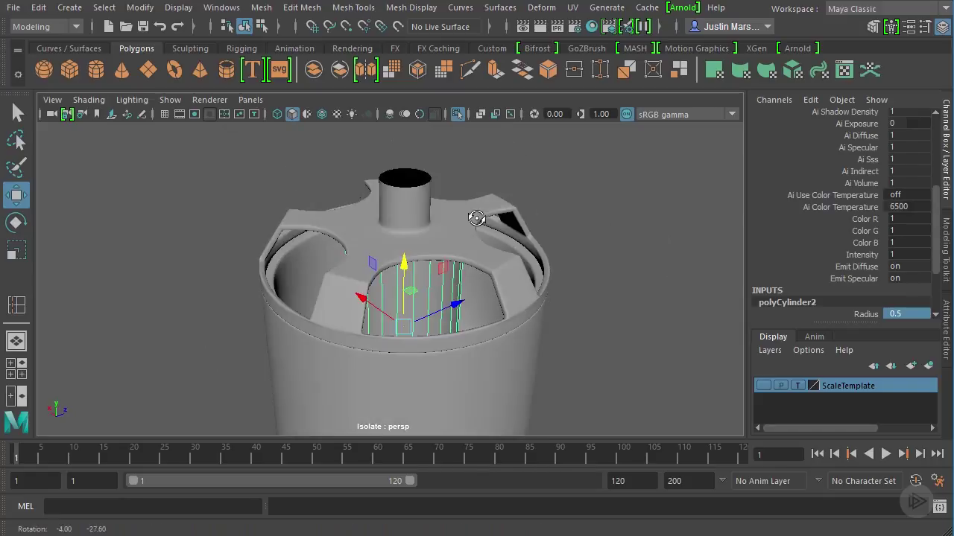
pyautogui.click(601, 276)
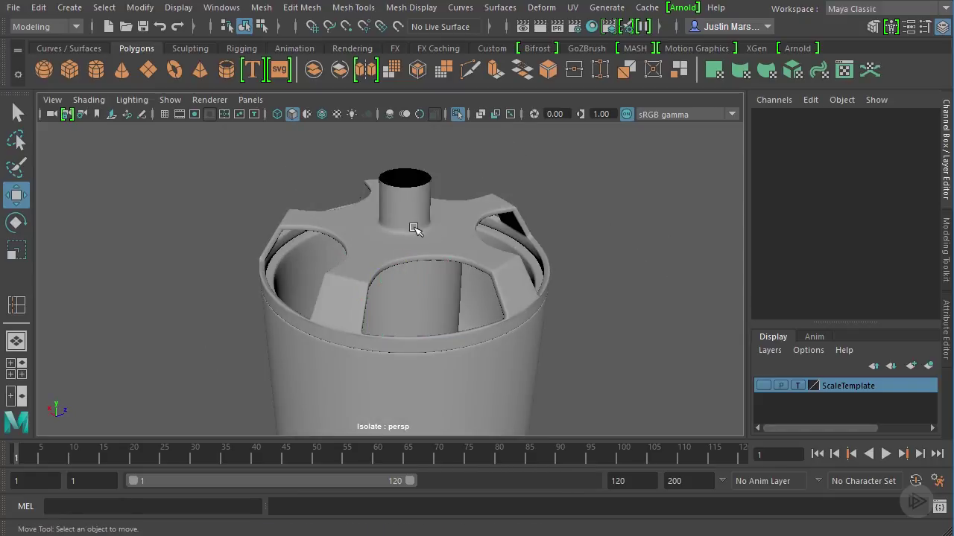
# Step: Create another polygon cylinder at the motor's centre and set its Z rotation to 90 degrees
pyautogui.keyDown('alt'); pyautogui.moveTo(489, 288); pyautogui.dragTo(262, 170); pyautogui.keyUp('alt')
pyautogui.click(96, 69)
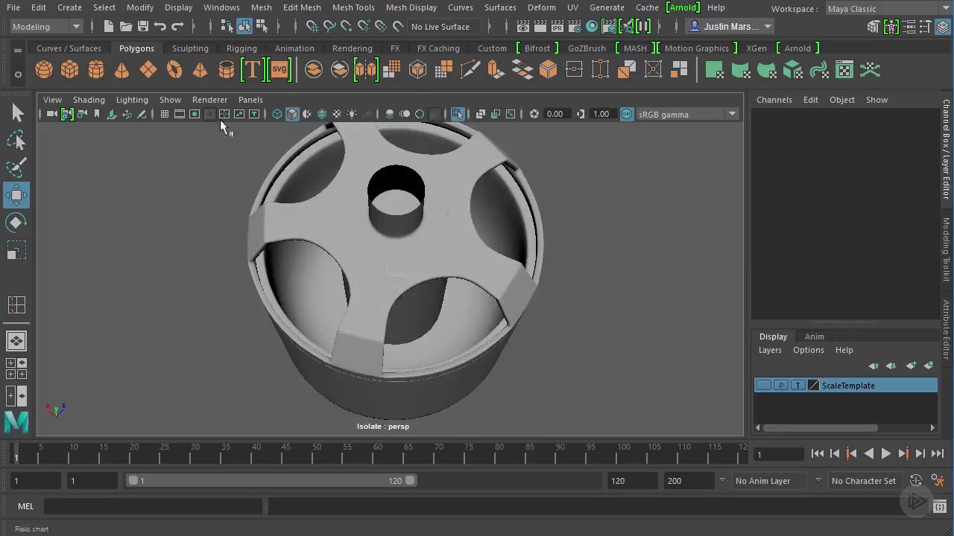
pyautogui.keyDown('alt'); pyautogui.moveTo(440, 288); pyautogui.dragTo(718, 298); pyautogui.keyUp('alt')
pyautogui.press('e')
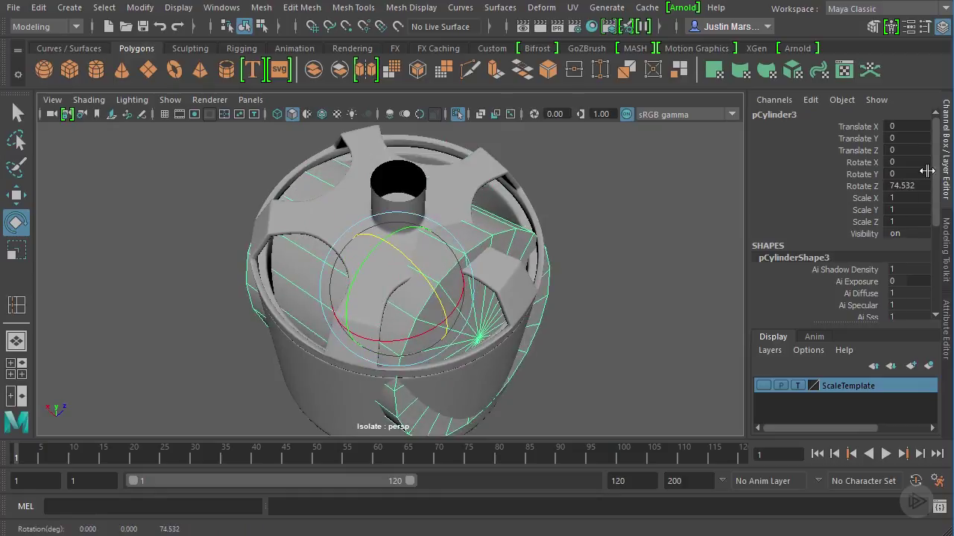
pyautogui.click(923, 186)
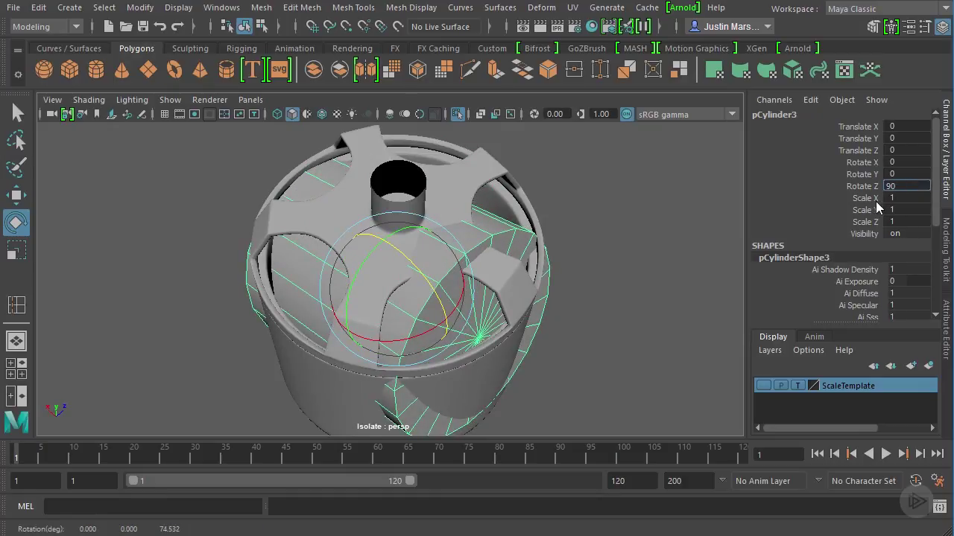
pyautogui.press('Return')
# Step: Reduce the horizontal cylinder's radius to 0.2
pyautogui.keyDown('alt'); pyautogui.moveTo(718, 239); pyautogui.dragTo(517, 238); pyautogui.keyUp('alt')
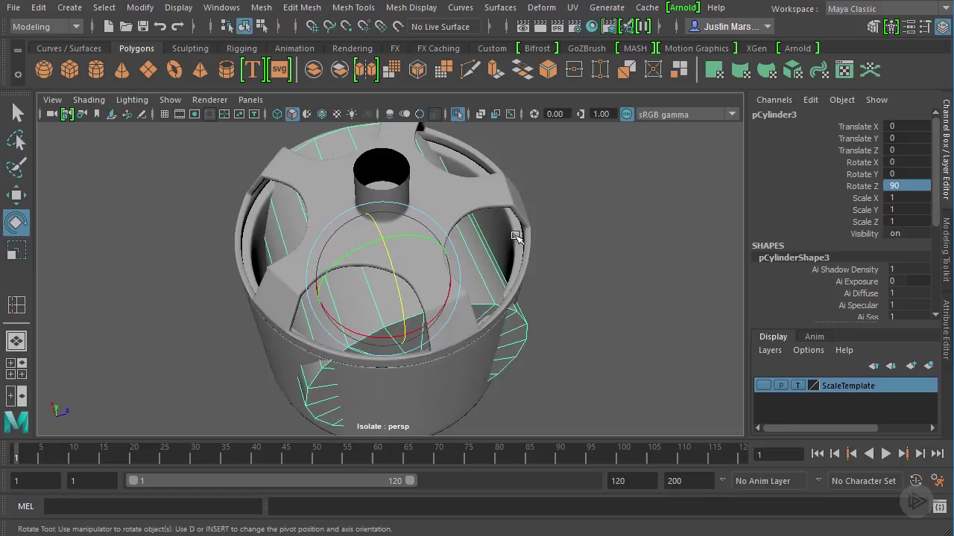
pyautogui.scroll(-5, 793, 309)
pyautogui.scroll(-2, 775, 316)
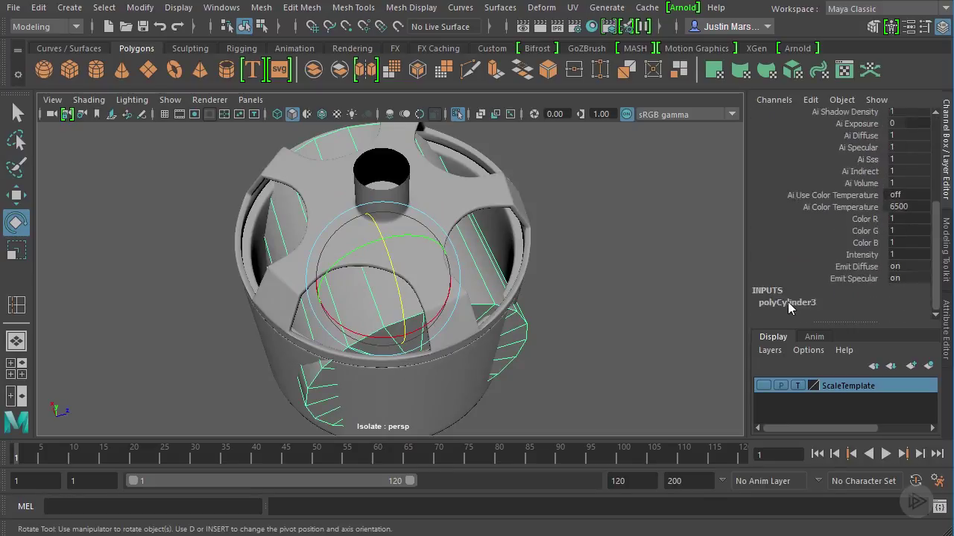
pyautogui.click(869, 313)
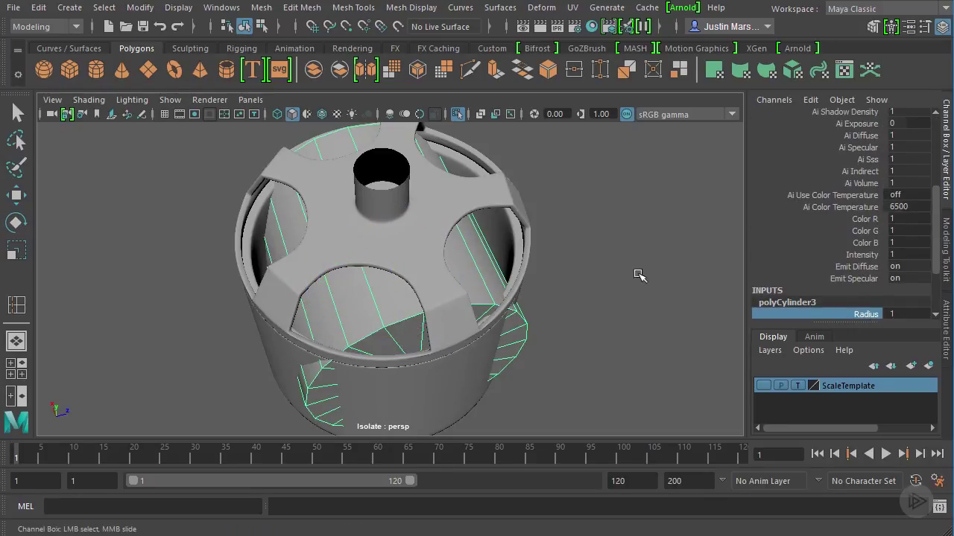
pyautogui.moveTo(639, 275); pyautogui.dragTo(634, 273, button='middle')
pyautogui.keyDown('alt'); pyautogui.moveTo(607, 282); pyautogui.dragTo(599, 302); pyautogui.keyUp('alt')
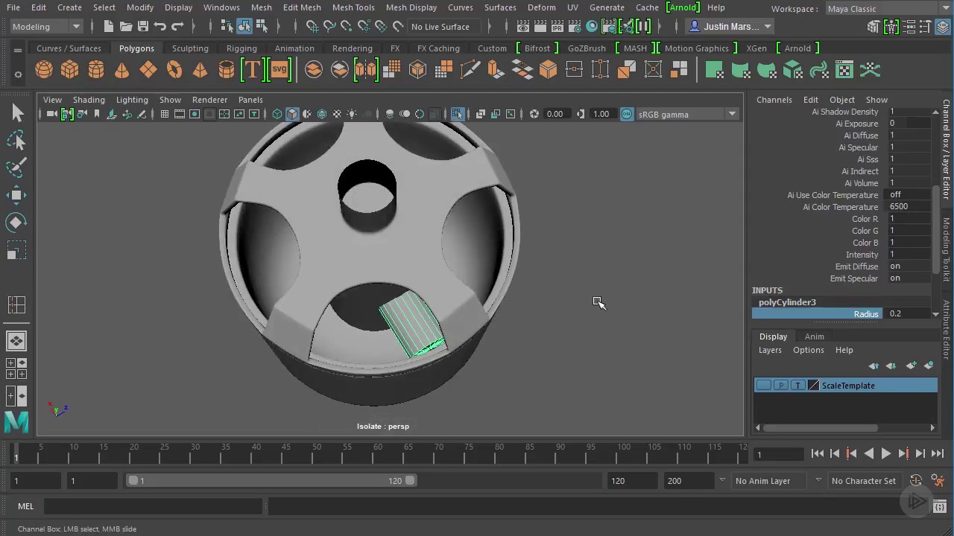
# Step: Slide the horizontal cylinder about 0.18 cm along negative X and reduce its height to 0.9
pyautogui.keyDown('alt'); pyautogui.moveTo(549, 322); pyautogui.dragTo(663, 303); pyautogui.keyUp('alt')
pyautogui.press('w')
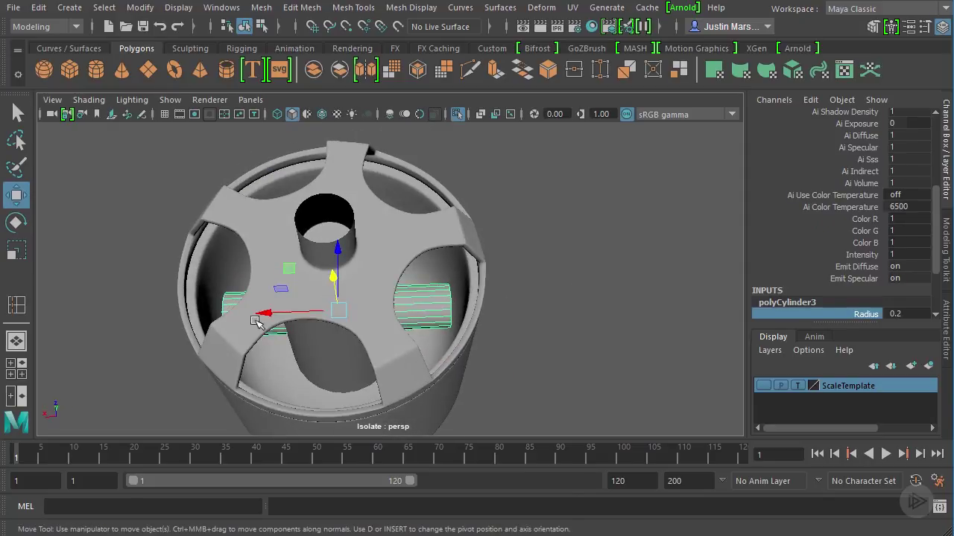
pyautogui.keyDown('alt'); pyautogui.moveTo(368, 336); pyautogui.dragTo(330, 328); pyautogui.keyUp('alt')
pyautogui.moveTo(277, 309); pyautogui.dragTo(297, 309)
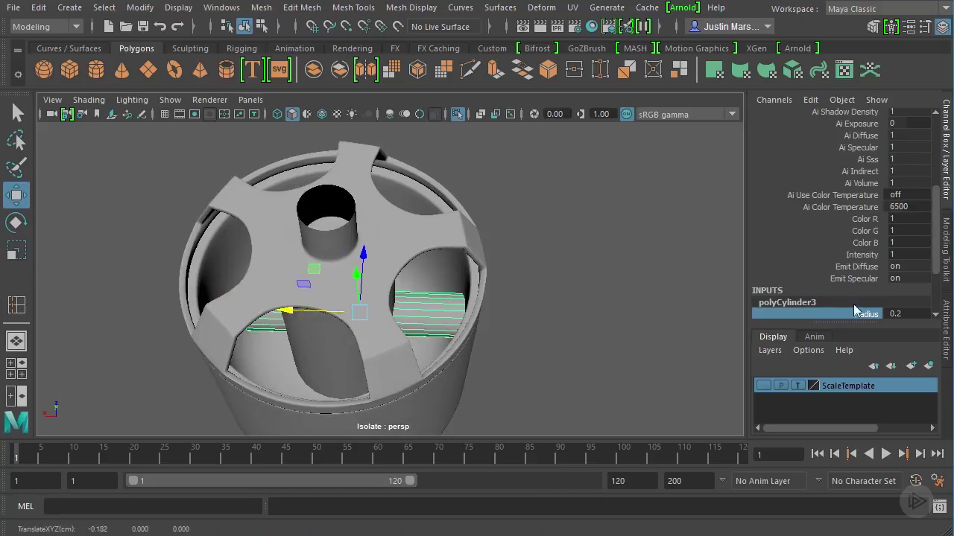
pyautogui.scroll(-3, 886, 278)
pyautogui.click(868, 243)
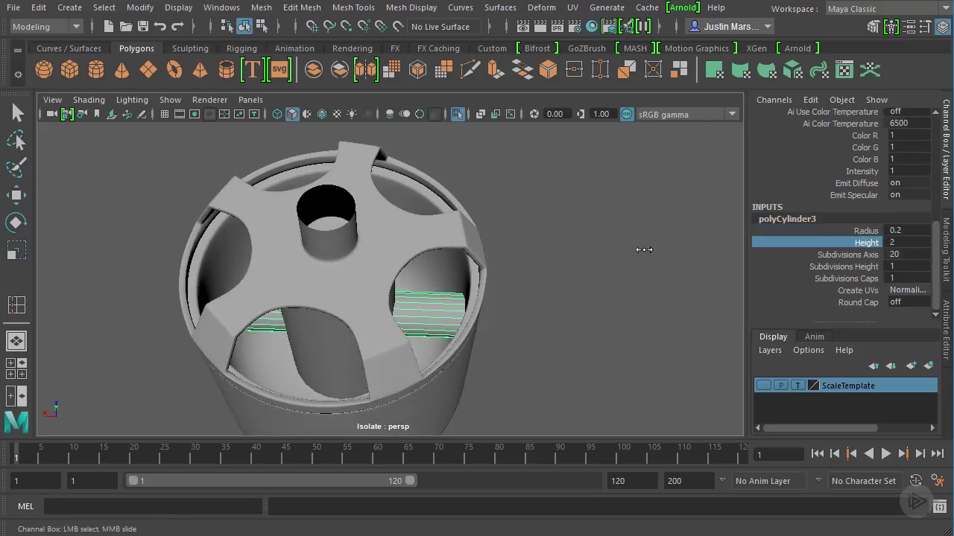
pyautogui.moveTo(644, 250); pyautogui.dragTo(637, 250, button='middle')
pyautogui.press('w')
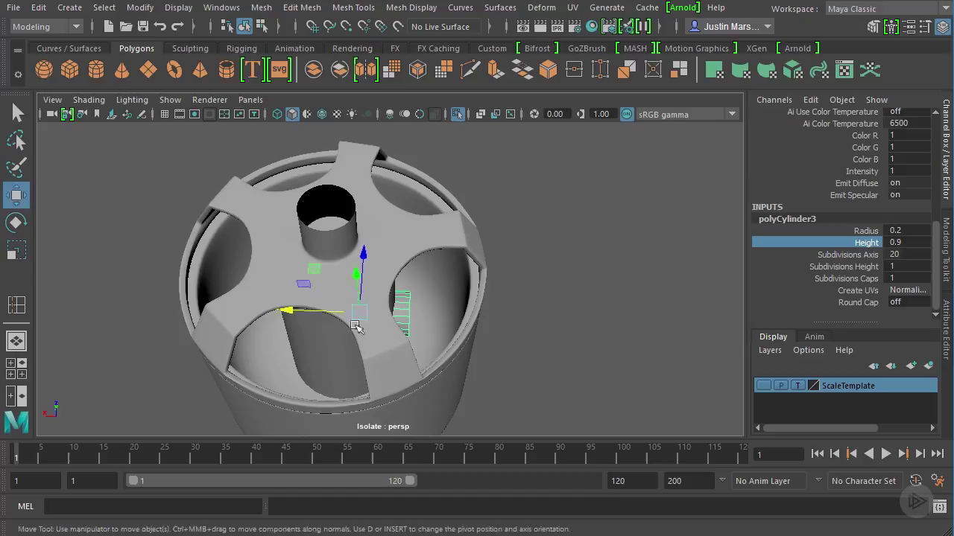
# Step: Try positioning the shortened cylinder further towards the housing wall along X, and undo the last move
pyautogui.moveTo(326, 318); pyautogui.dragTo(347, 308)
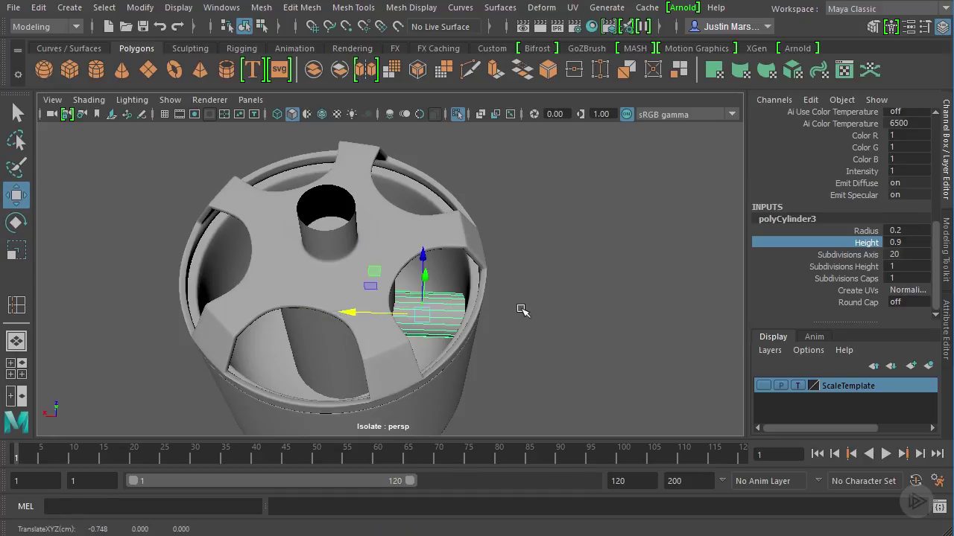
pyautogui.moveTo(687, 258); pyautogui.dragTo(661, 262, button='middle')
pyautogui.moveTo(354, 316); pyautogui.dragTo(340, 305)
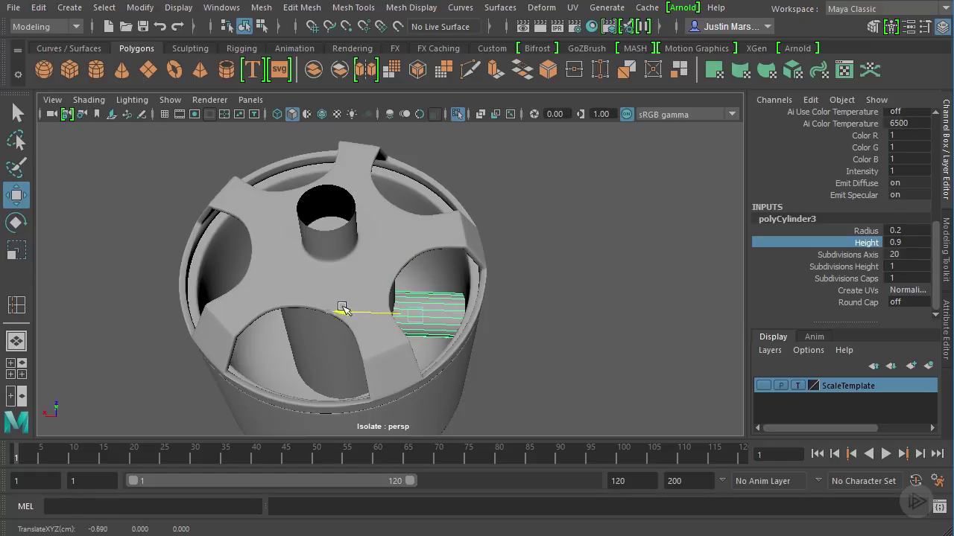
pyautogui.hotkey('ctrl', 'z')
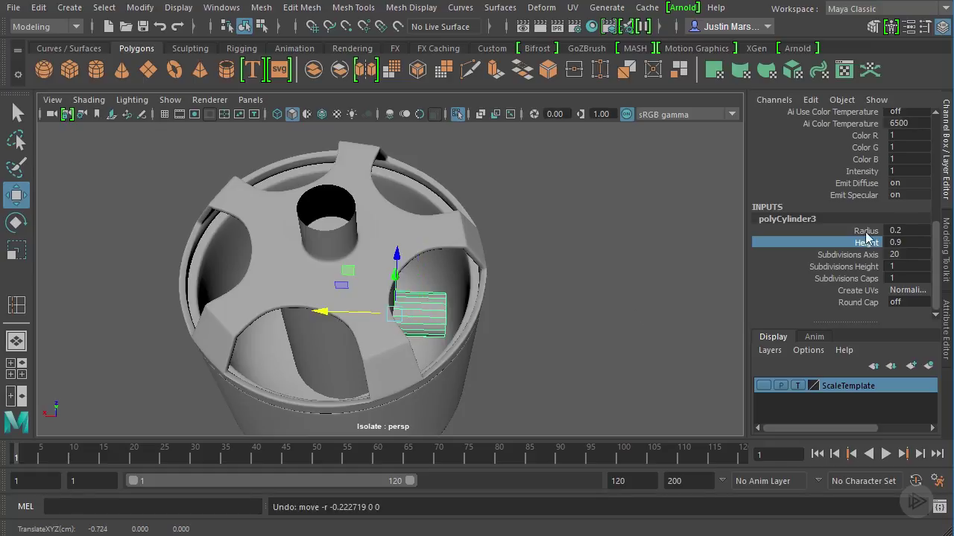
# Step: Move the horizontal cylinder to about -0.784 cm on X and set its height to 0.51
pyautogui.click(867, 237)
pyautogui.moveTo(636, 273); pyautogui.dragTo(578, 286, button='middle')
pyautogui.press('w')
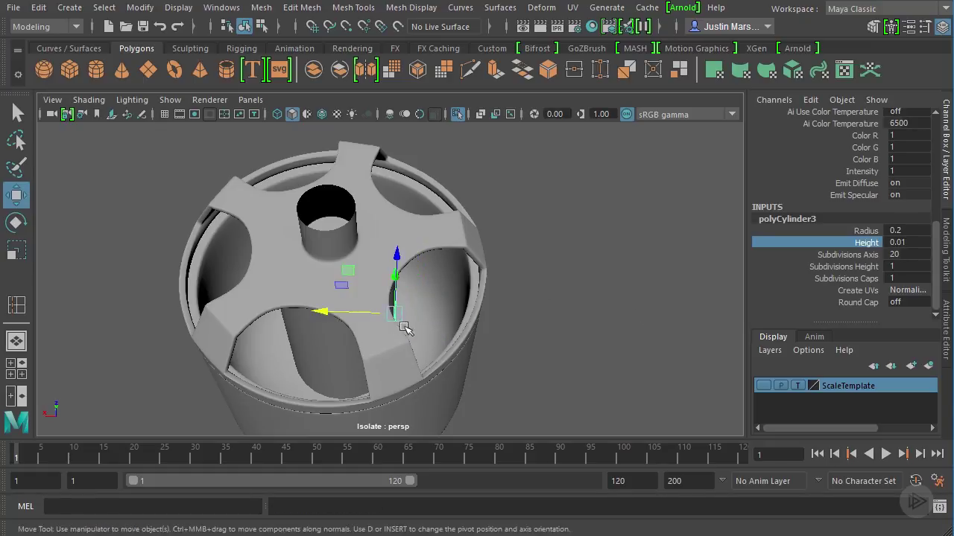
pyautogui.moveTo(329, 313); pyautogui.dragTo(350, 313)
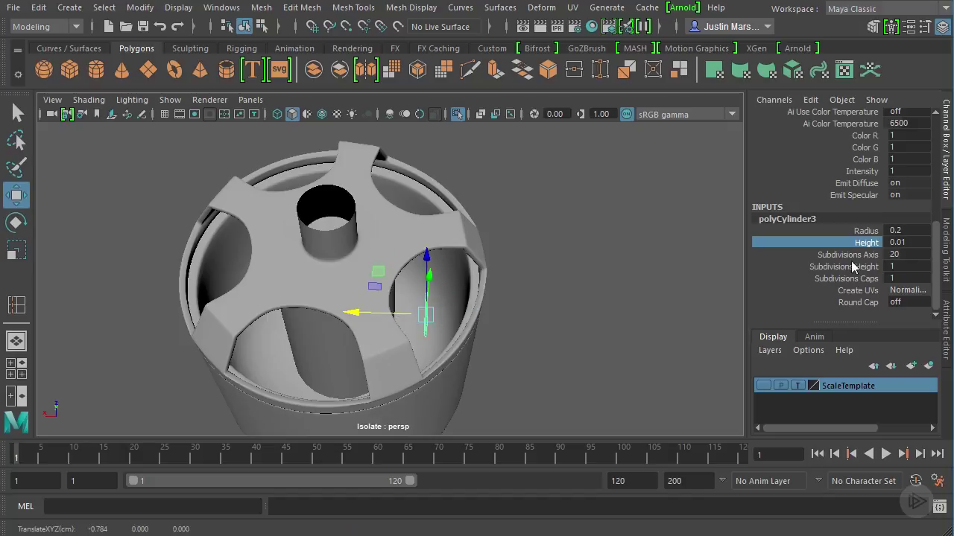
pyautogui.click(866, 243)
pyautogui.moveTo(596, 287); pyautogui.dragTo(604, 288, button='middle')
# Step: Raise the horizontal cylinder to about 0.469 cm on Y and shift it slightly inward to about -0.76 cm on X
pyautogui.keyDown('alt'); pyautogui.moveTo(578, 296); pyautogui.dragTo(497, 296); pyautogui.keyUp('alt')
pyautogui.keyDown('alt'); pyautogui.moveTo(497, 296); pyautogui.dragTo(630, 332, button='right'); pyautogui.keyUp('alt')
pyautogui.keyDown('alt'); pyautogui.moveTo(618, 290); pyautogui.dragTo(626, 316, button='middle'); pyautogui.keyUp('alt')
pyautogui.press('w')
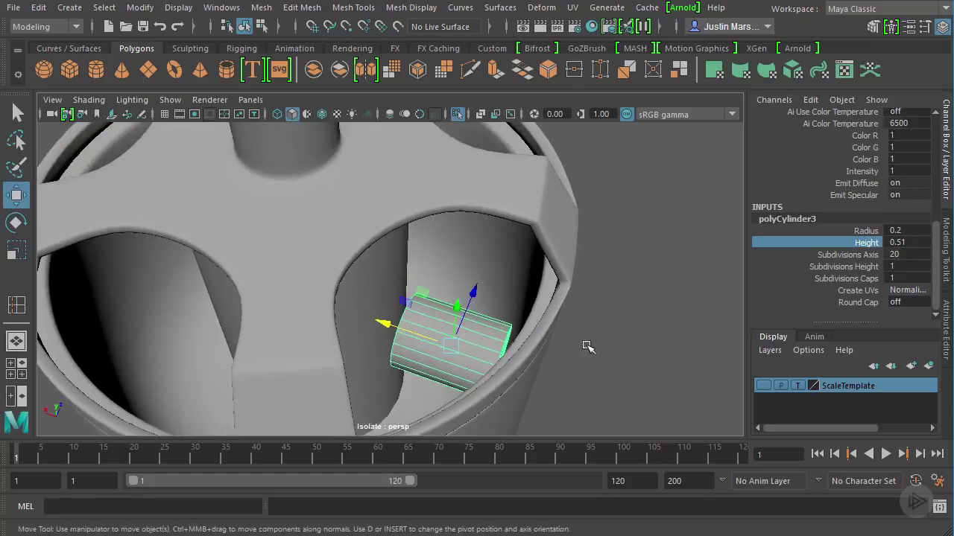
pyautogui.keyDown('alt'); pyautogui.moveTo(586, 348); pyautogui.dragTo(510, 319); pyautogui.keyUp('alt')
pyautogui.moveTo(456, 339); pyautogui.dragTo(456, 253)
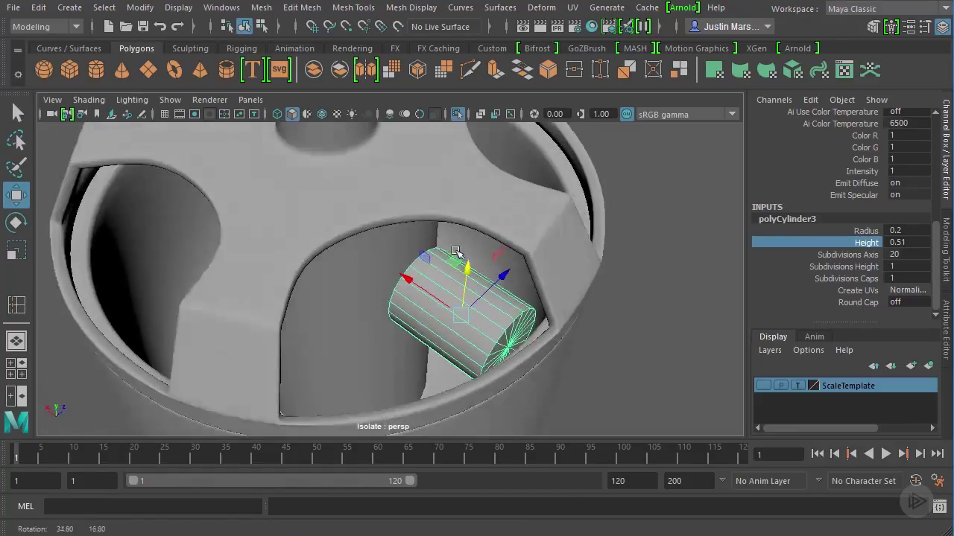
pyautogui.keyDown('alt'); pyautogui.moveTo(435, 298); pyautogui.dragTo(477, 300); pyautogui.keyUp('alt')
pyautogui.moveTo(395, 276); pyautogui.dragTo(390, 275)
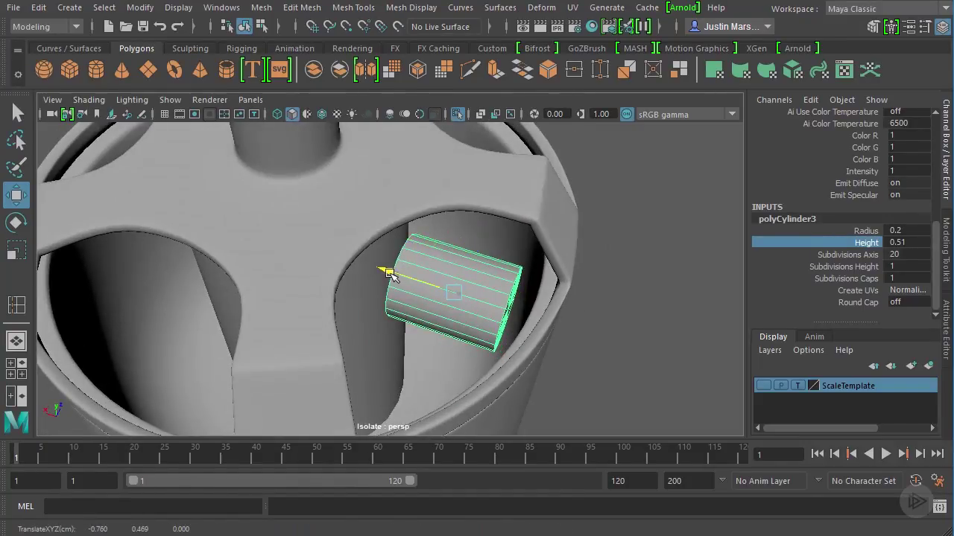
pyautogui.click(179, 77)
pyautogui.scroll(-6, 481, 253)
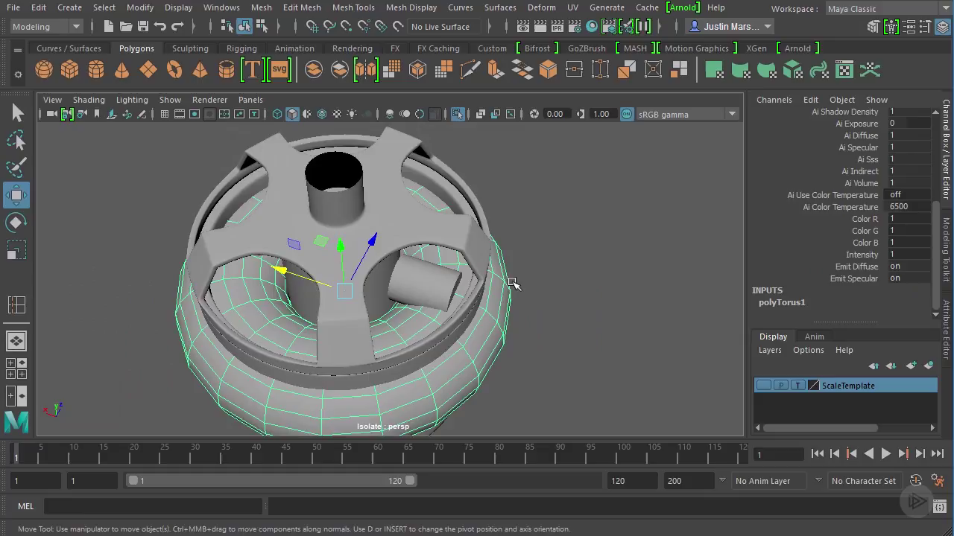
pyautogui.scroll(3, 620, 309)
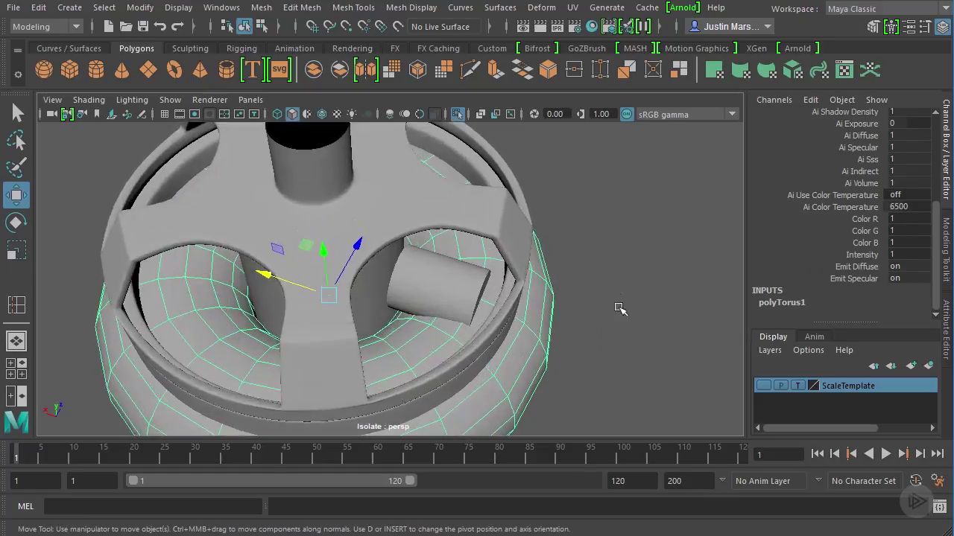
pyautogui.click(559, 352)
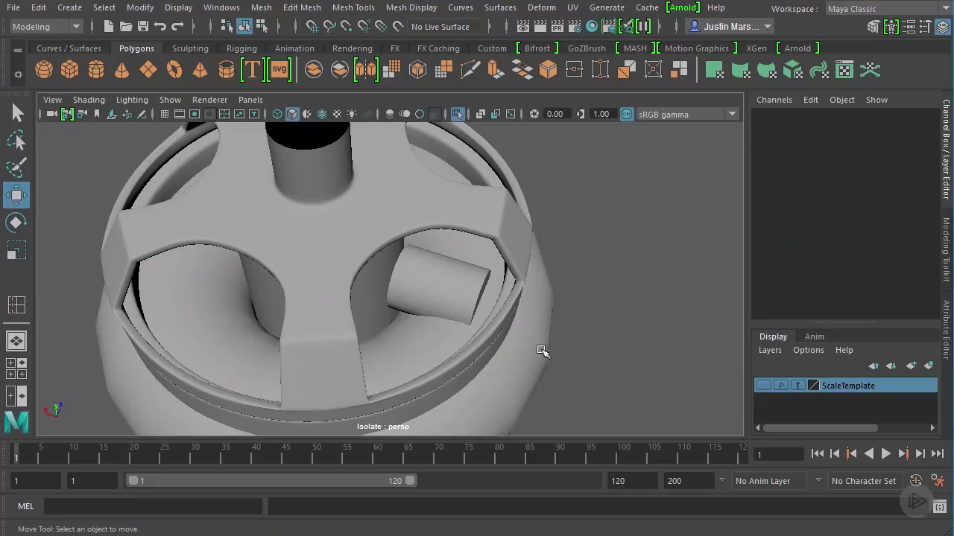
pyautogui.click(541, 351)
pyautogui.press('Delete')
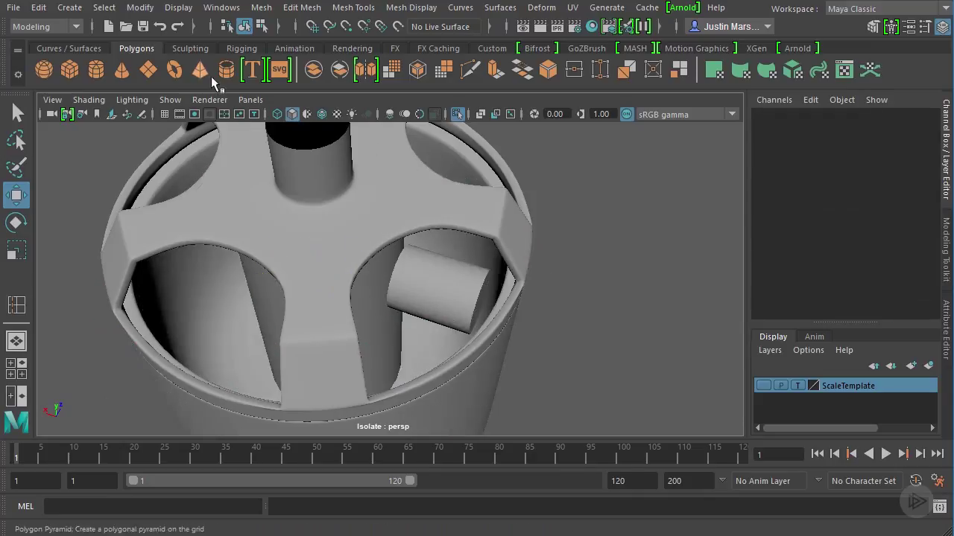
# Step: Create a NURBS torus at the motor's centre and set its Z rotation to 90 degrees
pyautogui.click(70, 8)
pyautogui.moveTo(103, 45)
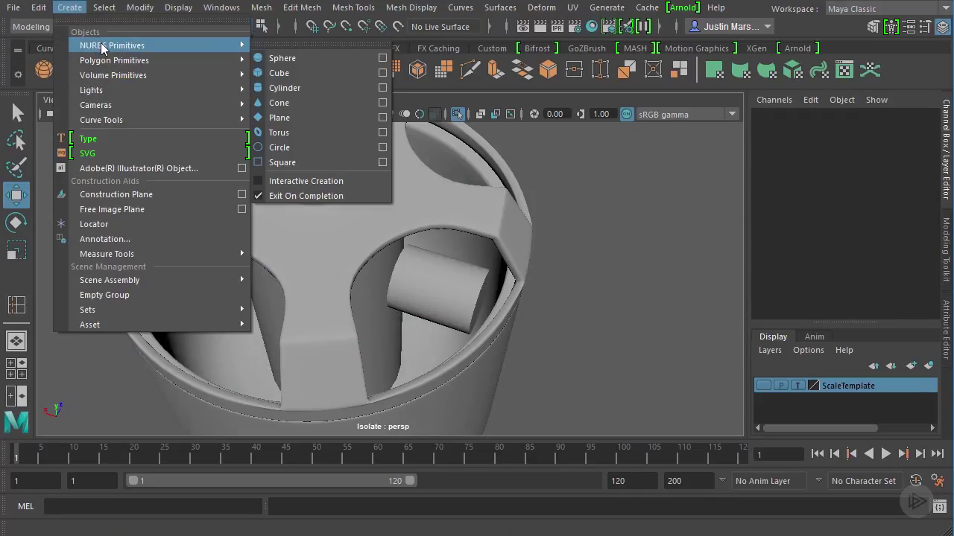
pyautogui.click(294, 133)
pyautogui.keyDown('alt'); pyautogui.moveTo(495, 312); pyautogui.dragTo(451, 299); pyautogui.keyUp('alt')
pyautogui.press('e')
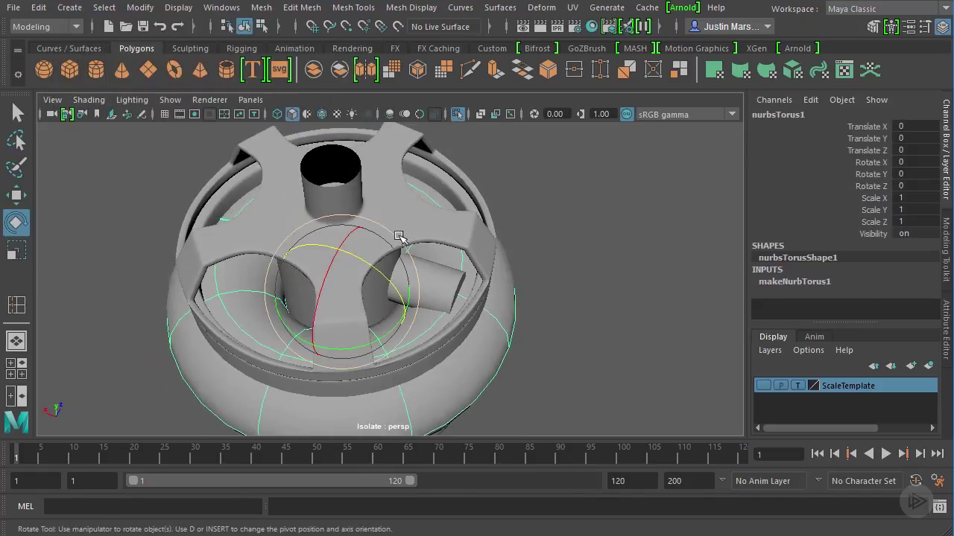
pyautogui.moveTo(370, 266); pyautogui.dragTo(451, 313)
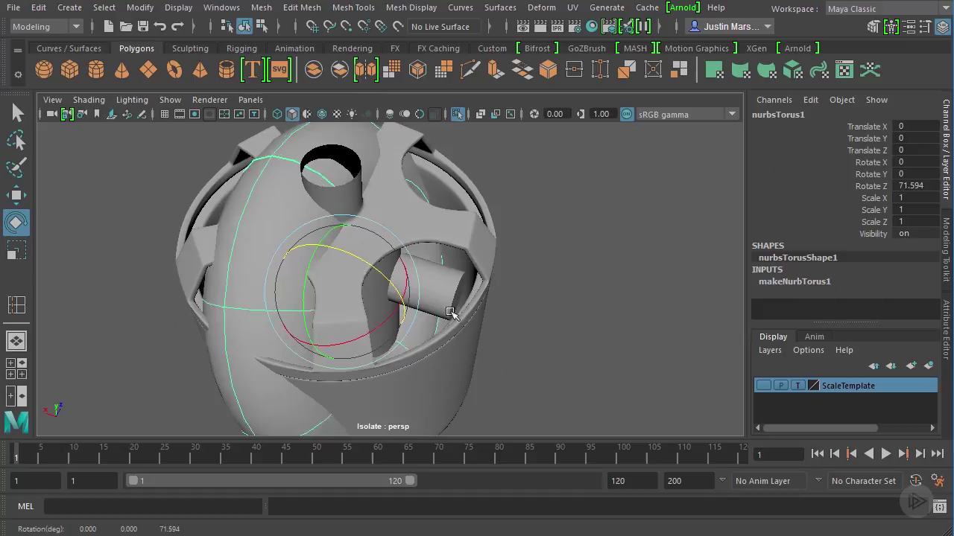
pyautogui.doubleClick(912, 185)
pyautogui.write('90')
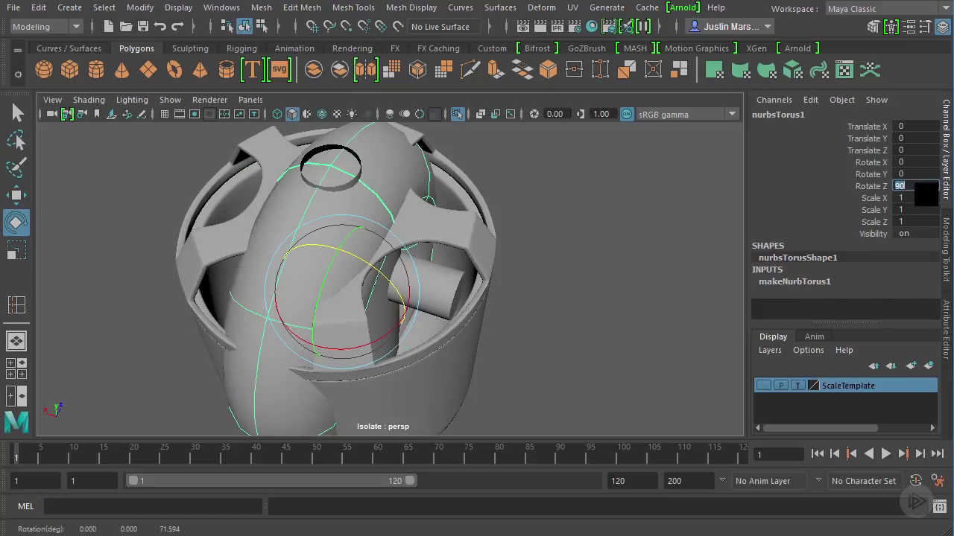
pyautogui.press('Return')
# Step: Move the torus to the inner end of the horizontal cylinder, about -0.558 cm on X and 0.448 cm on Y
pyautogui.keyDown('alt'); pyautogui.moveTo(440, 275); pyautogui.dragTo(496, 256); pyautogui.keyUp('alt')
pyautogui.press('w')
pyautogui.moveTo(364, 229); pyautogui.dragTo(424, 255)
pyautogui.moveTo(296, 202); pyautogui.dragTo(342, 235)
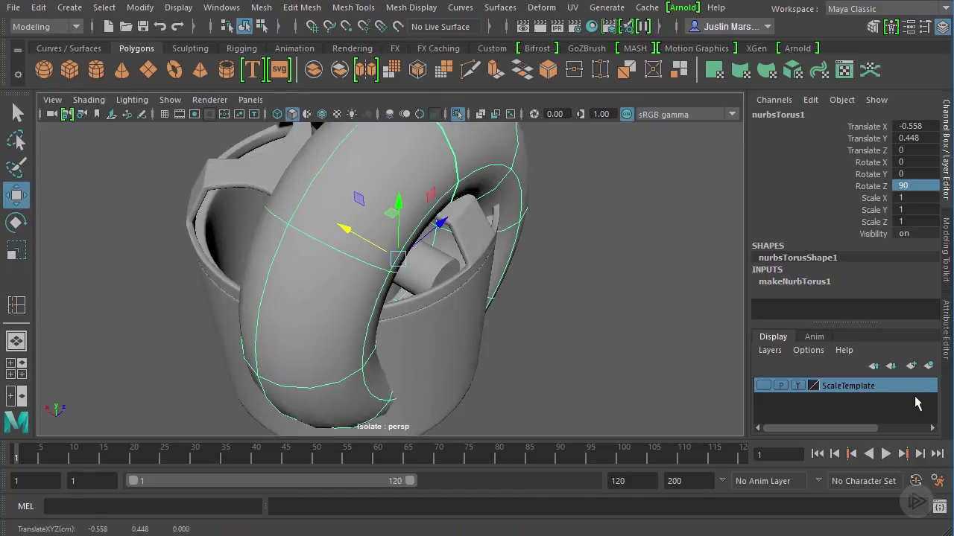
# Step: Reduce the NURBS torus's radius to 0.2 so it fits around the horizontal cylinder
pyautogui.click(772, 283)
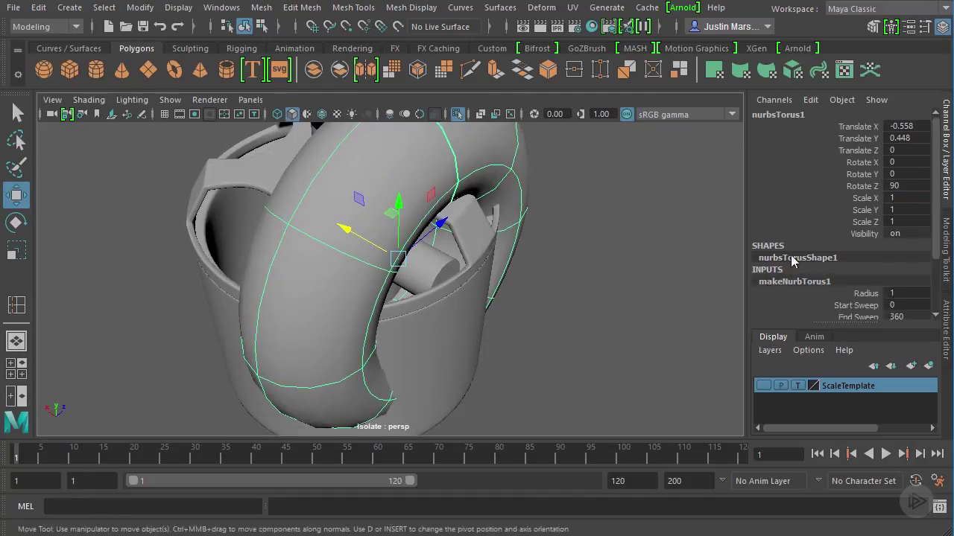
pyautogui.scroll(-3, 820, 246)
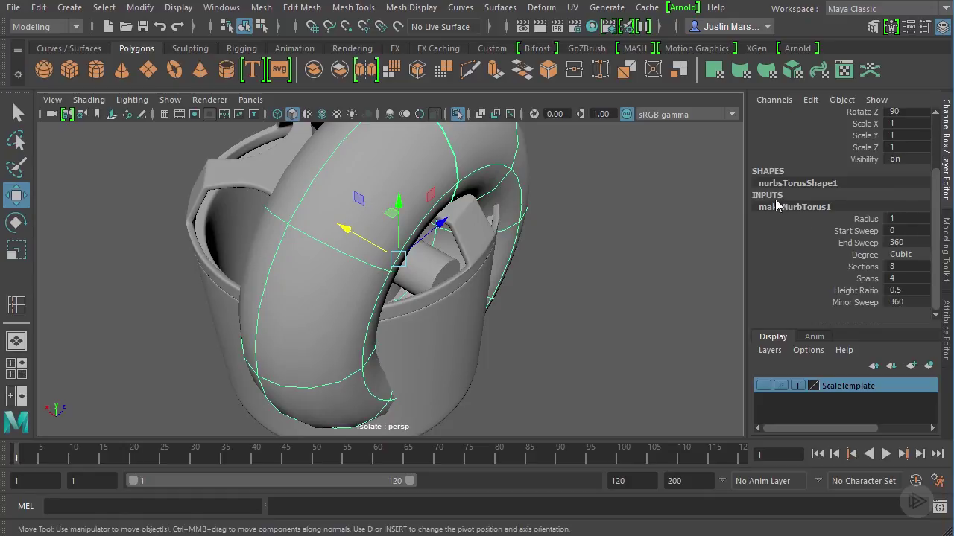
pyautogui.click(853, 220)
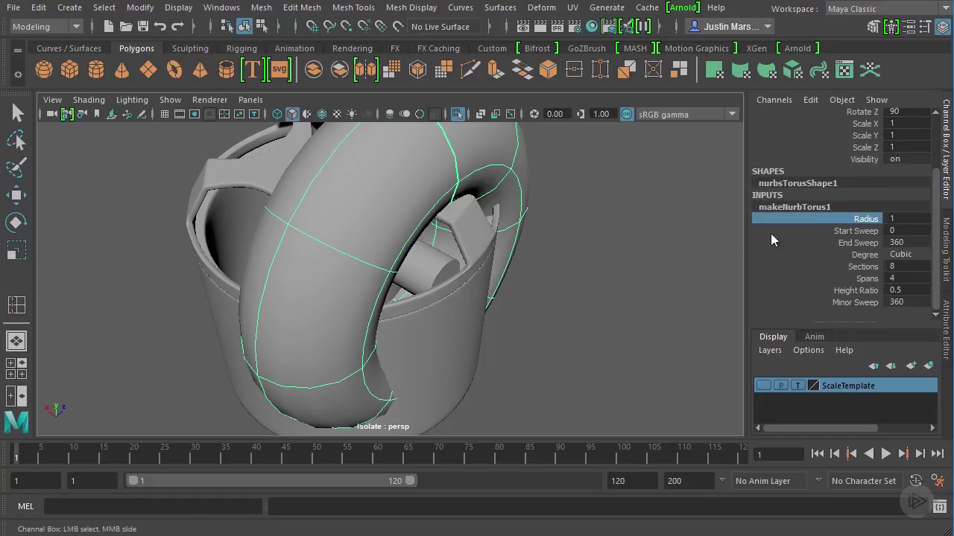
pyautogui.moveTo(717, 241)
pyautogui.mouseDown(button='middle')
pyautogui.moveTo(704, 239)
pyautogui.moveTo(717, 241)
pyautogui.mouseUp(button='middle')
# Step: Thin the torus ring by setting its height ratio to 0.3
pyautogui.keyDown('alt'); pyautogui.moveTo(351, 288); pyautogui.dragTo(372, 283, button='middle'); pyautogui.keyUp('alt')
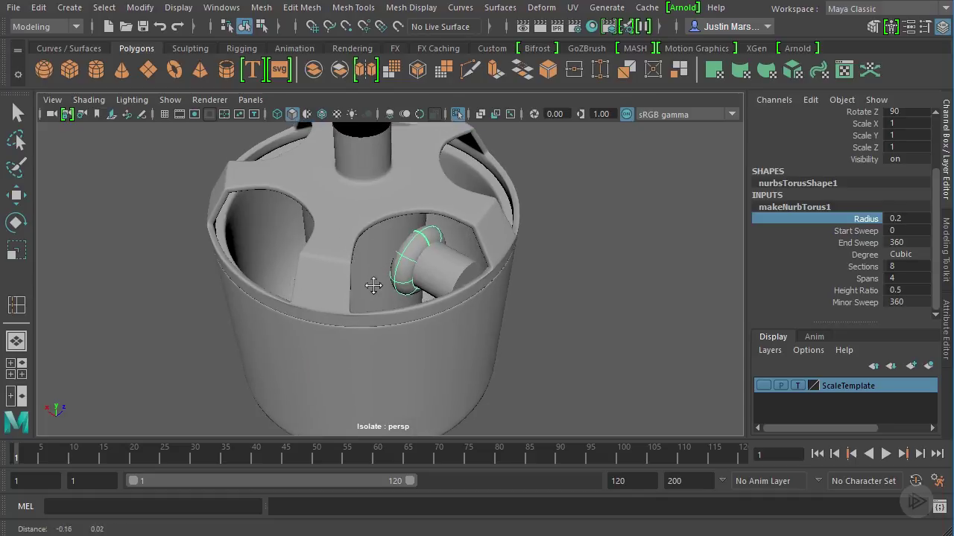
pyautogui.keyDown('alt'); pyautogui.moveTo(373, 283); pyautogui.dragTo(535, 311, button='right'); pyautogui.keyUp('alt')
pyautogui.keyDown('alt'); pyautogui.moveTo(534, 310); pyautogui.dragTo(451, 320, button='middle'); pyautogui.keyUp('alt')
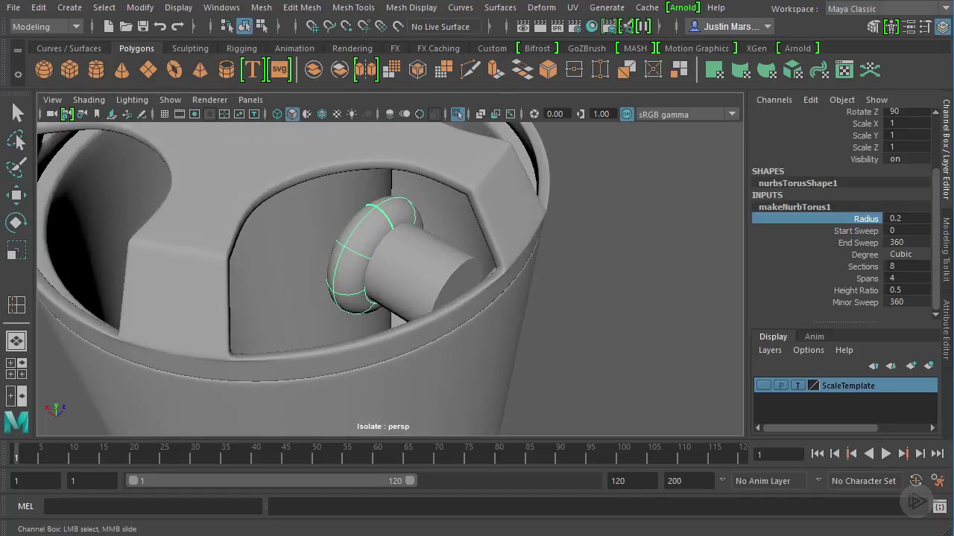
pyautogui.click(915, 291)
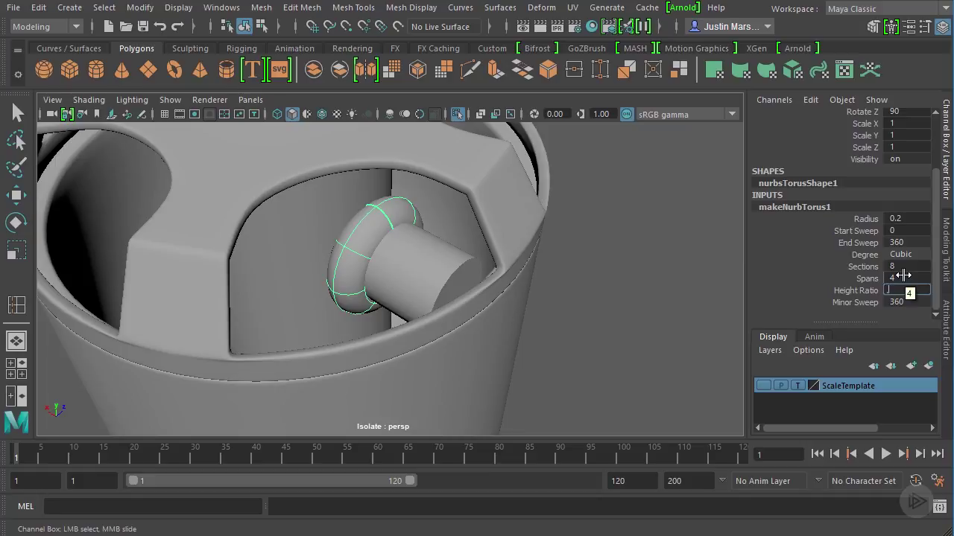
pyautogui.write('0.4')
pyautogui.press('Return')
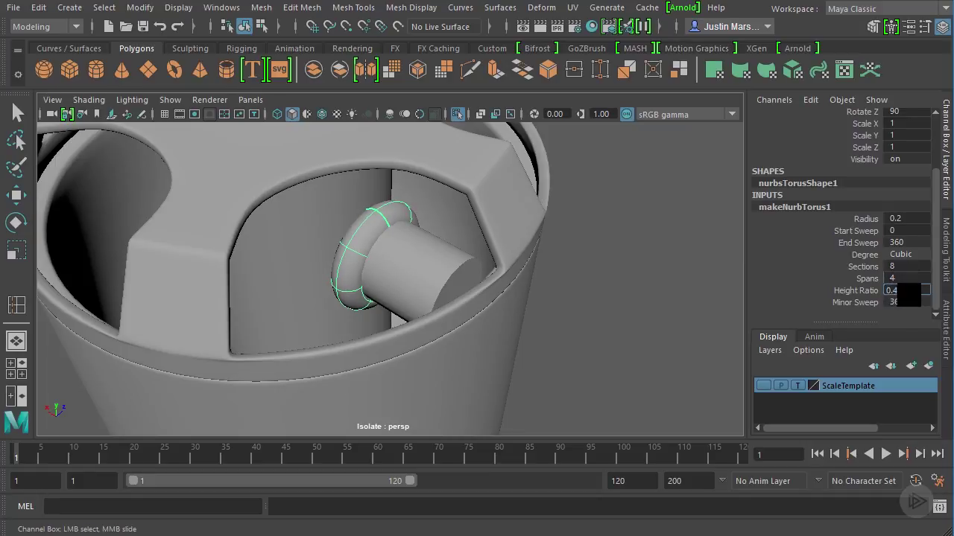
pyautogui.moveTo(893, 290); pyautogui.dragTo(862, 290)
pyautogui.write('0.3')
pyautogui.press('Return')
# Step: Centre the torus on the horizontal cylinder in the side view, raising it to about 0.47 cm on Y, and return to perspective
pyautogui.keyDown('alt'); pyautogui.moveTo(532, 246); pyautogui.dragTo(443, 221); pyautogui.keyUp('alt')
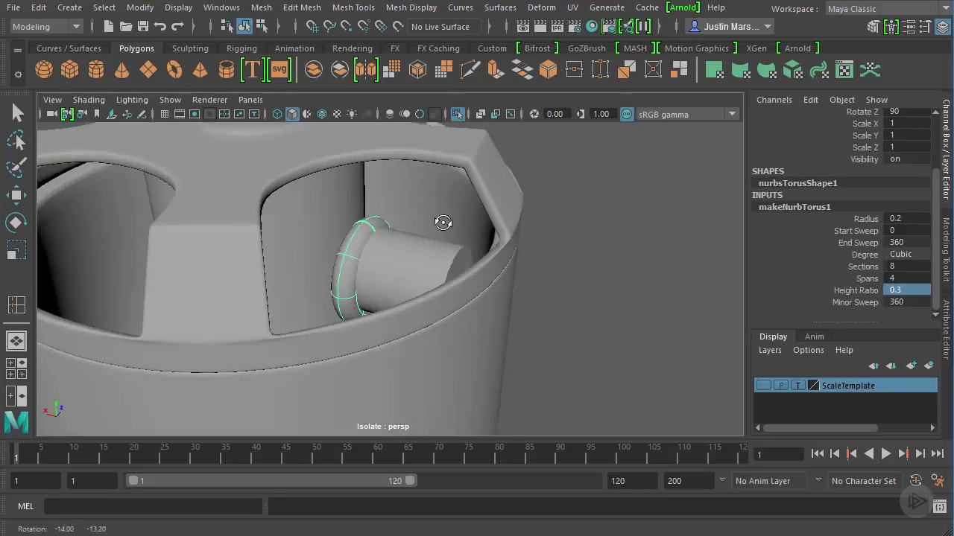
pyautogui.keyDown('alt'); pyautogui.moveTo(443, 224); pyautogui.dragTo(679, 266, button='right'); pyautogui.keyUp('alt')
pyautogui.keyDown('alt'); pyautogui.moveTo(679, 266); pyautogui.dragTo(557, 264); pyautogui.keyUp('alt')
pyautogui.press('space')
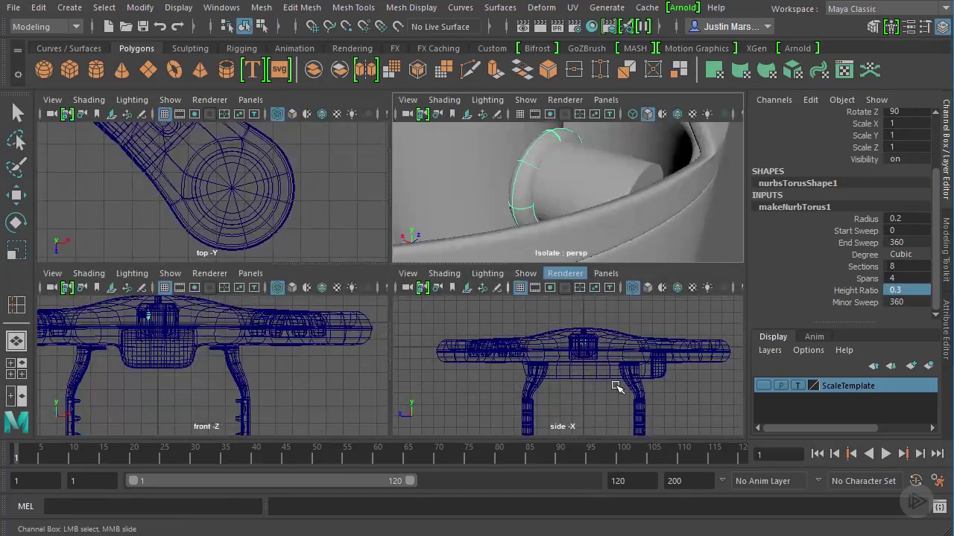
pyautogui.press('space')
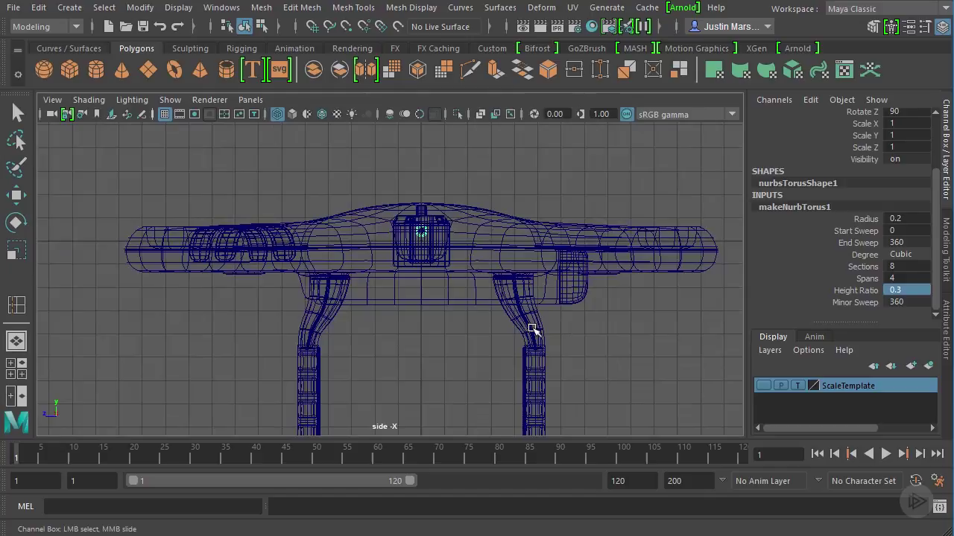
pyautogui.press('f')
pyautogui.keyDown('alt'); pyautogui.moveTo(498, 301); pyautogui.dragTo(641, 301, button='right'); pyautogui.keyUp('alt')
pyautogui.press('w')
pyautogui.moveTo(386, 221); pyautogui.dragTo(394, 213)
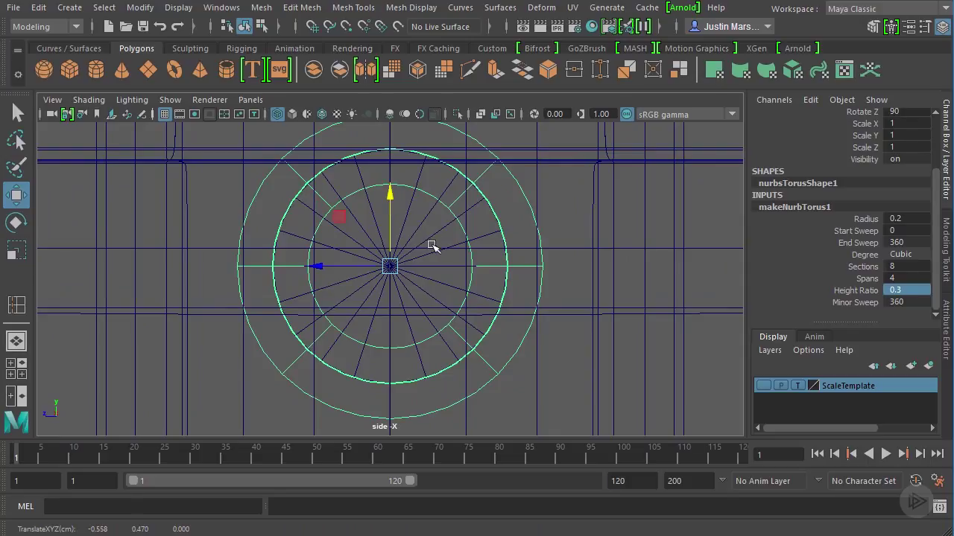
pyautogui.press('space')
pyautogui.press('space')
# Step: Duplicate the torus four times side by side along the cylinder, placing the outermost ring at about -0.895 cm on X
pyautogui.keyDown('alt'); pyautogui.moveTo(443, 251); pyautogui.dragTo(459, 261); pyautogui.keyUp('alt')
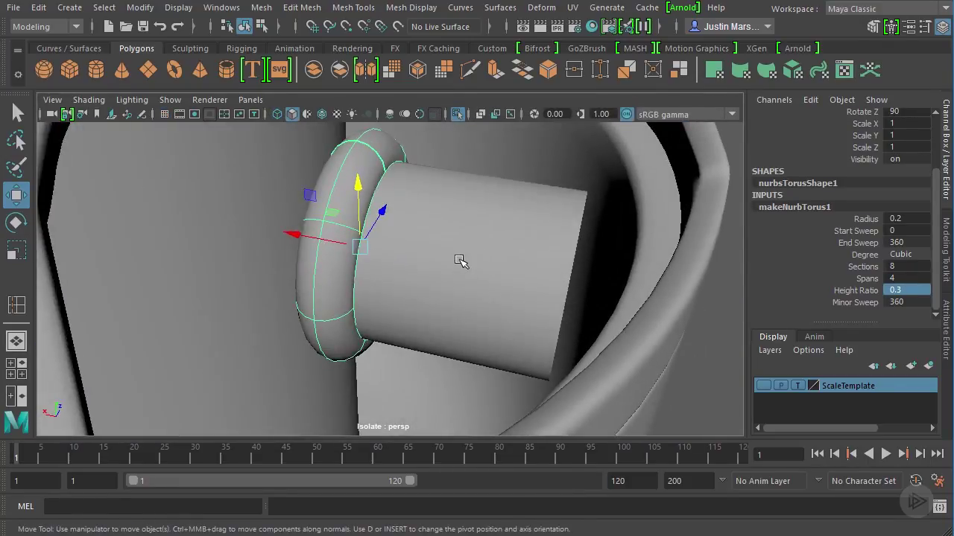
pyautogui.hotkey('ctrl', 'd')
pyautogui.moveTo(293, 237); pyautogui.dragTo(440, 263)
pyautogui.hotkey('ctrl', 'd')
pyautogui.hotkey('ctrl', 'd')
pyautogui.hotkey('ctrl', 'd')
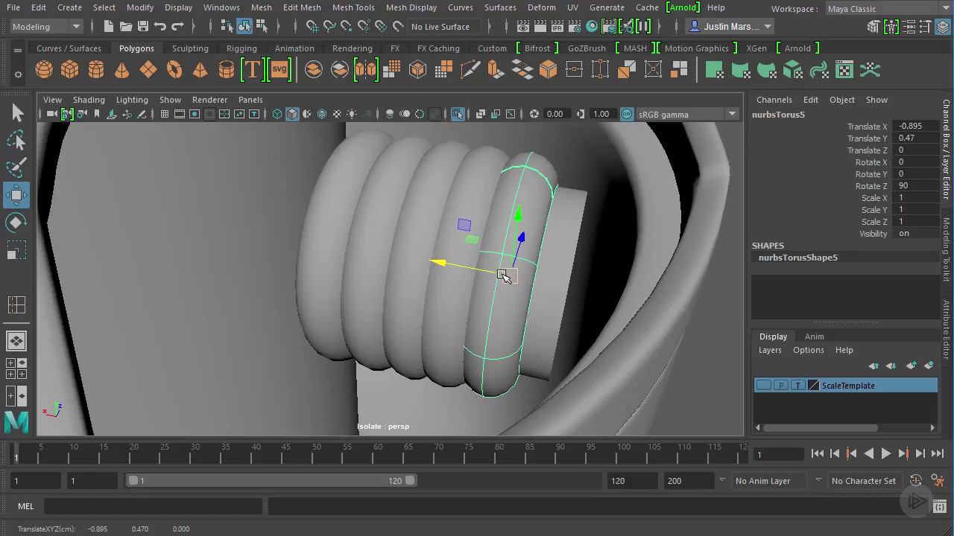
pyautogui.click(566, 269)
pyautogui.keyDown('alt'); pyautogui.moveTo(613, 270); pyautogui.dragTo(567, 259); pyautogui.keyUp('alt')
pyautogui.moveTo(566, 258); pyautogui.dragTo(488, 250, button='right')
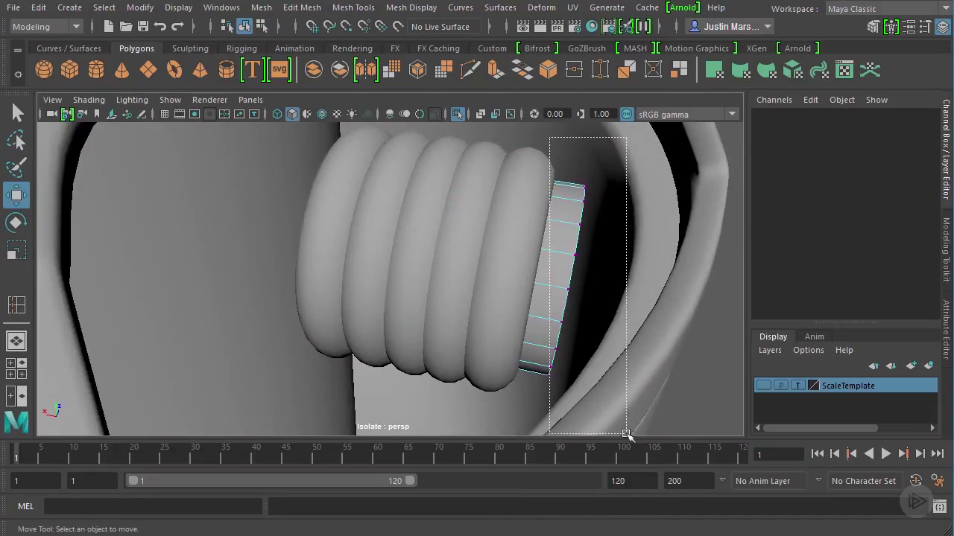
pyautogui.moveTo(626, 433); pyautogui.dragTo(627, 433)
pyautogui.keyDown('alt'); pyautogui.moveTo(638, 386); pyautogui.dragTo(502, 192); pyautogui.keyUp('alt')
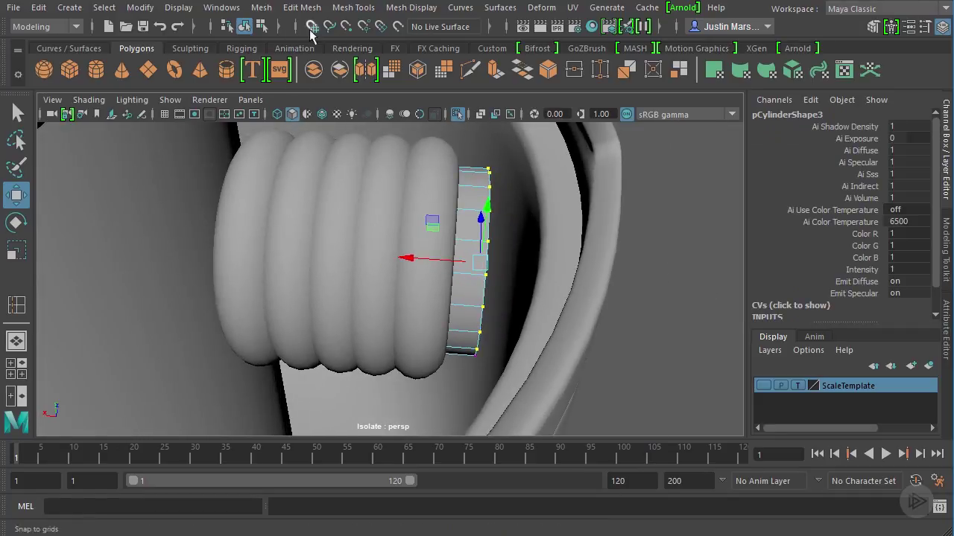
pyautogui.click(260, 26)
pyautogui.click(436, 197)
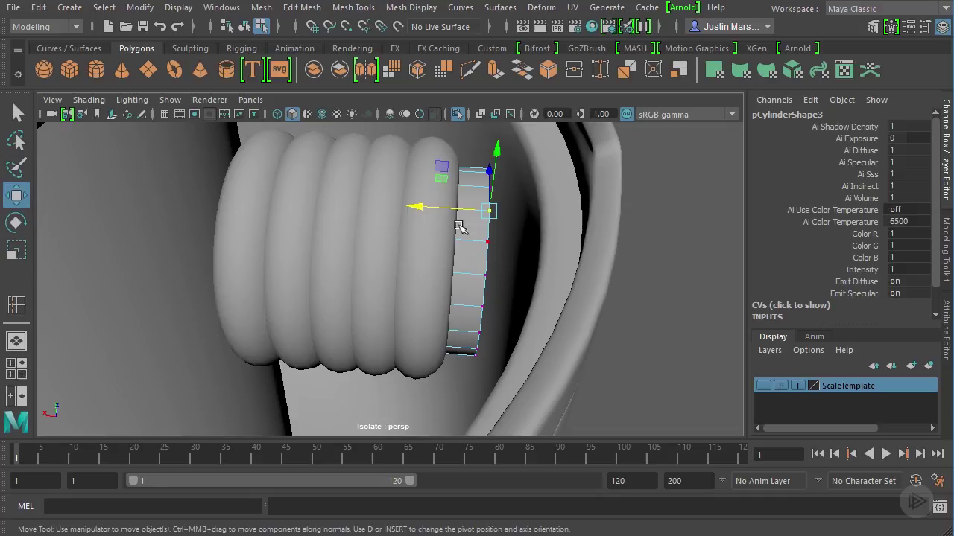
pyautogui.click(447, 271)
pyautogui.click(243, 26)
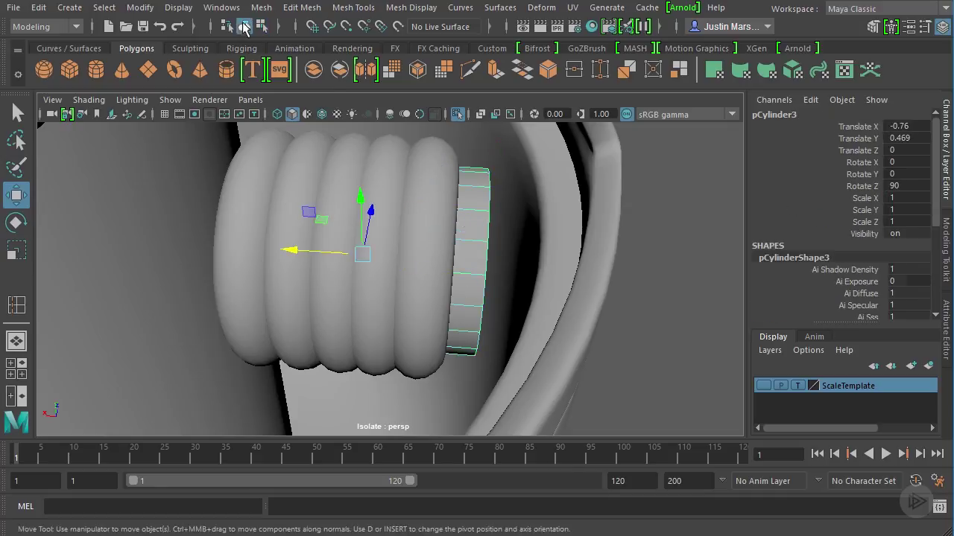
# Step: Duplicate the outermost torus ring and move the copy outward along the cylinder to about -0.969 cm on X
pyautogui.click(439, 162)
pyautogui.hotkey('ctrl', 'd')
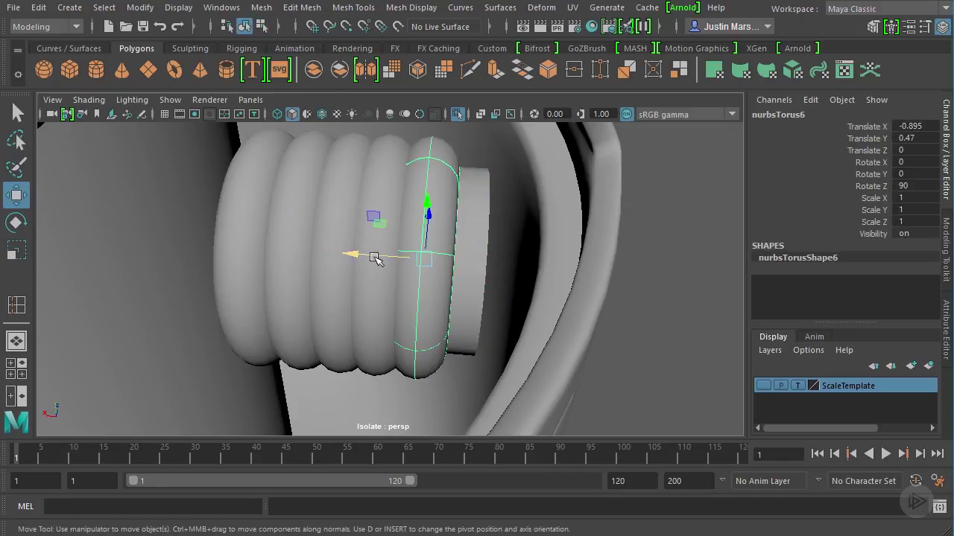
pyautogui.moveTo(373, 256); pyautogui.dragTo(500, 265)
# Step: Extrude only the horizontal cylinder's outer end-cap faces outward by about 0.057 cm, isolating those faces in wireframe display and returning to shaded display
pyautogui.click(501, 265)
pyautogui.moveTo(502, 261); pyautogui.dragTo(501, 301, button='right')
pyautogui.keyDown('alt'); pyautogui.moveTo(502, 301); pyautogui.dragTo(544, 290); pyautogui.keyUp('alt')
pyautogui.moveTo(580, 169)
pyautogui.mouseDown()
pyautogui.moveTo(503, 421)
pyautogui.moveTo(461, 427)
pyautogui.mouseUp()
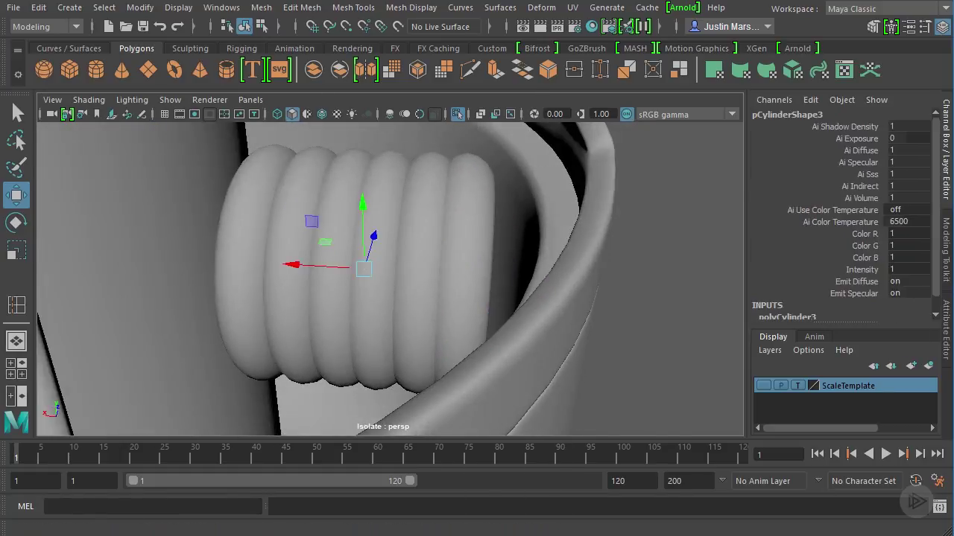
pyautogui.click(94, 100)
pyautogui.click(100, 126)
pyautogui.press('4')
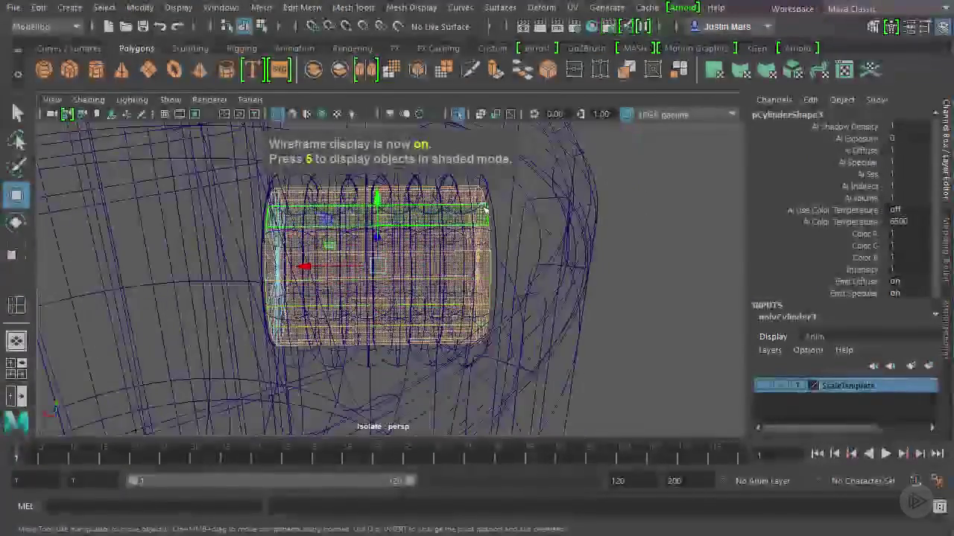
pyautogui.keyDown('ctrl'); pyautogui.moveTo(234, 164); pyautogui.dragTo(398, 405); pyautogui.keyUp('ctrl')
pyautogui.keyDown('alt'); pyautogui.moveTo(519, 336); pyautogui.dragTo(476, 335); pyautogui.keyUp('alt')
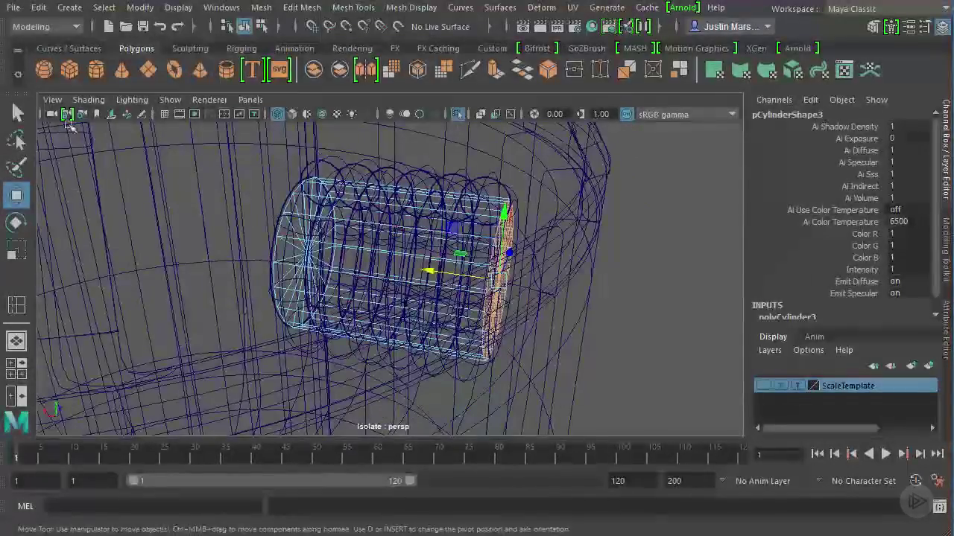
pyautogui.click(88, 100)
pyautogui.click(108, 141)
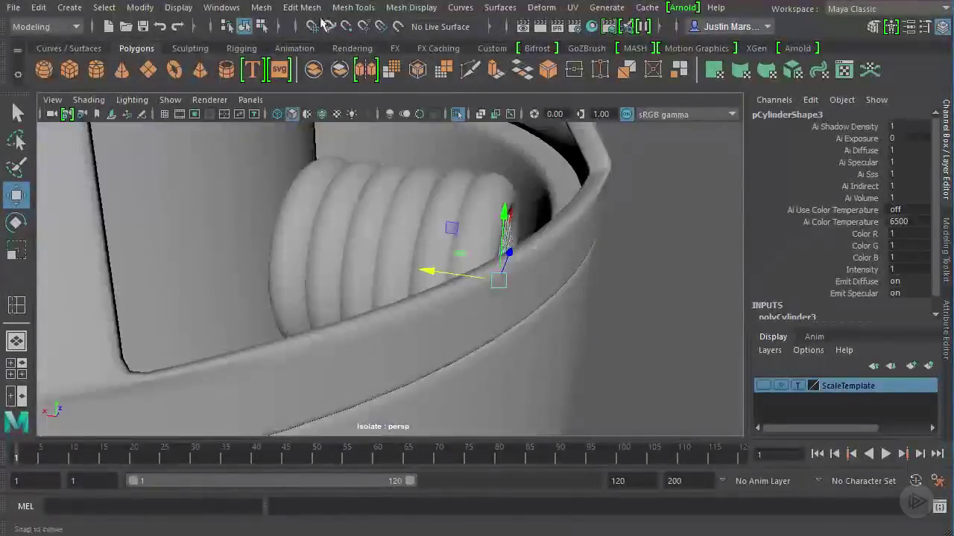
pyautogui.click(301, 6)
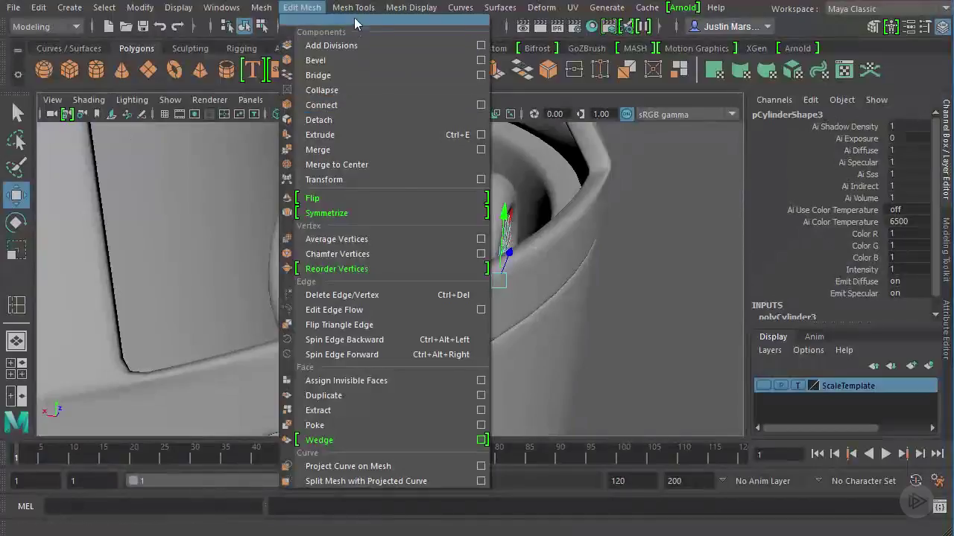
pyautogui.click(332, 135)
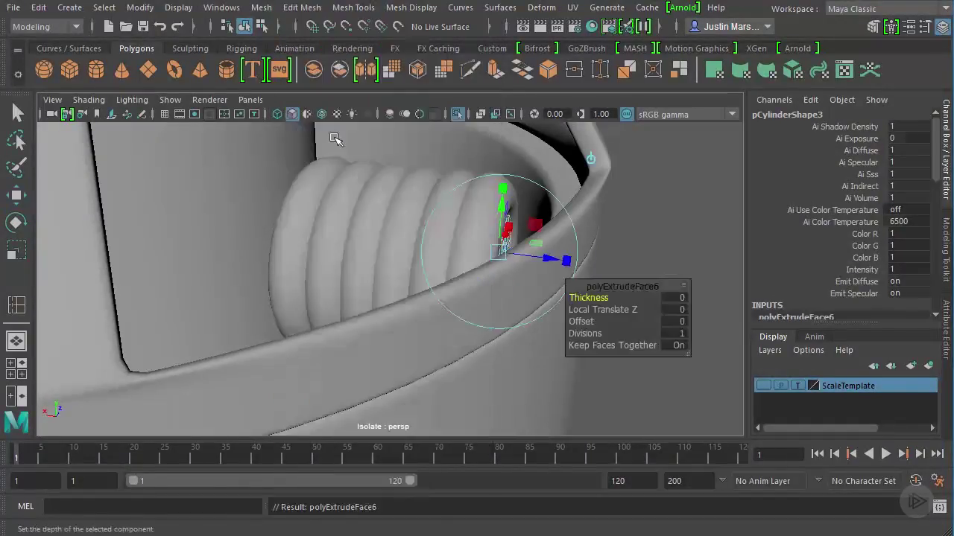
pyautogui.keyDown('alt'); pyautogui.moveTo(335, 138); pyautogui.dragTo(469, 235); pyautogui.keyUp('alt')
pyautogui.moveTo(543, 245); pyautogui.dragTo(578, 271)
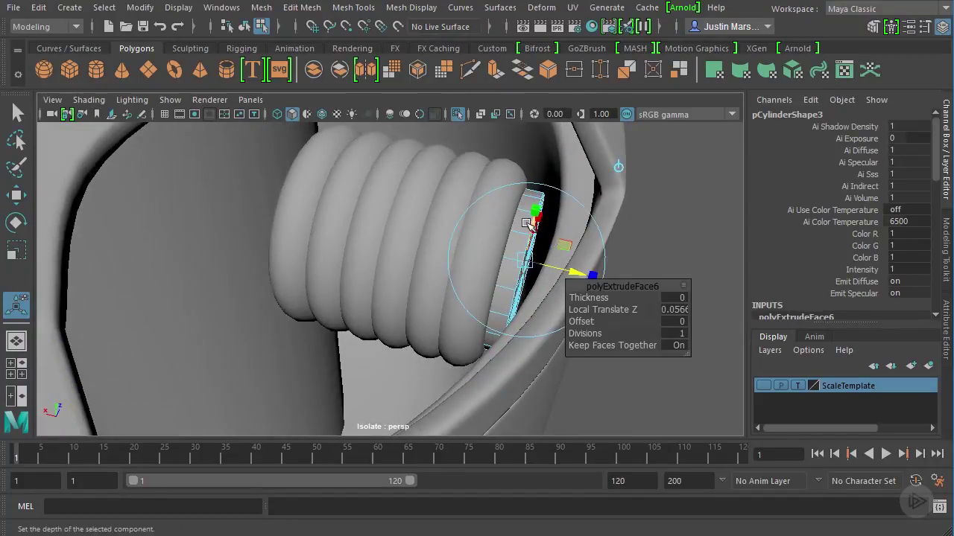
pyautogui.press('q')
# Step: Extrude the band of side faces at the cylinder's exposed end outward to form a flange, and return to object selection
pyautogui.click(519, 226)
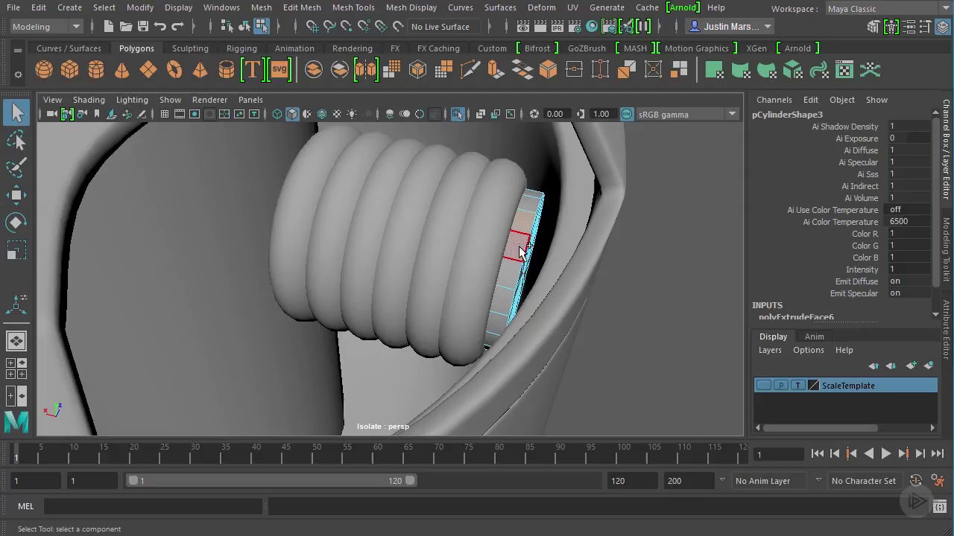
pyautogui.doubleClick(521, 250)
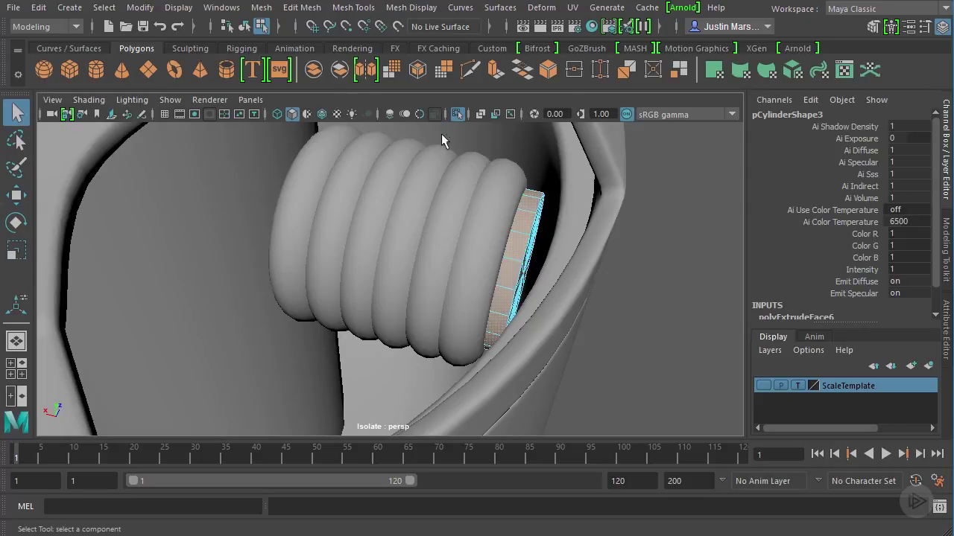
pyautogui.click(302, 7)
pyautogui.click(339, 134)
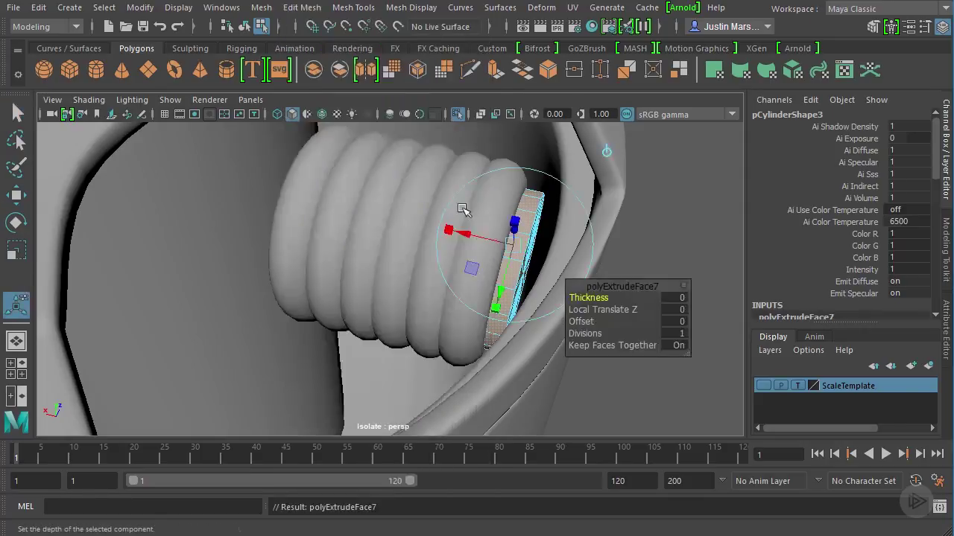
pyautogui.keyDown('alt'); pyautogui.moveTo(464, 211); pyautogui.dragTo(517, 203); pyautogui.keyUp('alt')
pyautogui.click(244, 26)
pyautogui.keyDown('alt'); pyautogui.moveTo(402, 158); pyautogui.dragTo(492, 279); pyautogui.keyUp('alt')
pyautogui.press('q')
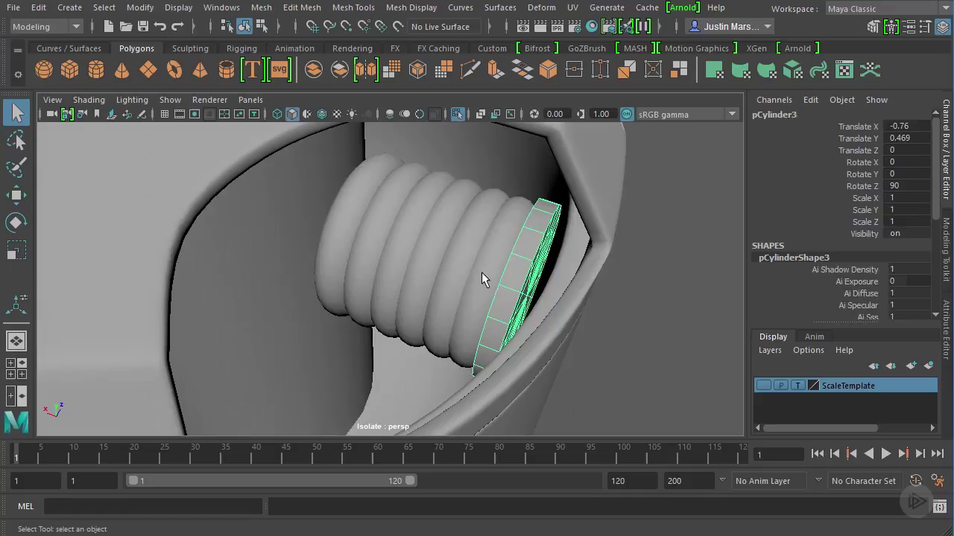
# Step: Group the flanged cylinder together with all six torus rings
pyautogui.click(481, 272)
pyautogui.hotkey('ctrl', 'z')
pyautogui.click(512, 275)
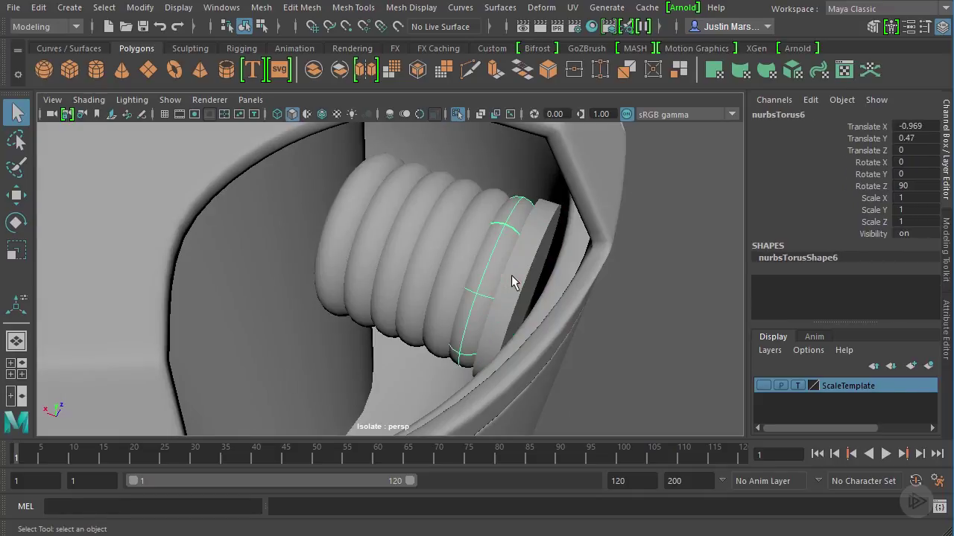
pyautogui.click(526, 295)
pyautogui.click(477, 290)
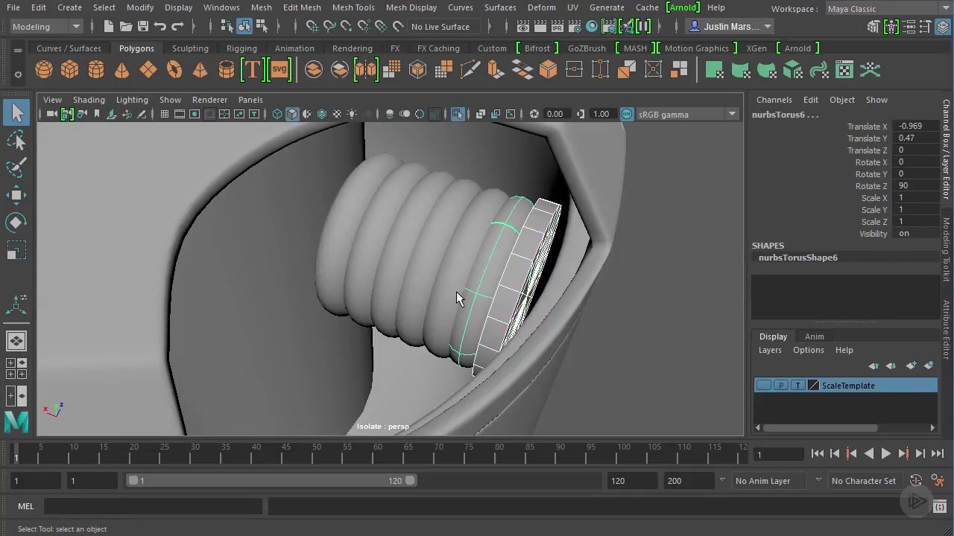
pyautogui.keyDown('shift'); pyautogui.click(493, 319); pyautogui.keyUp('shift')
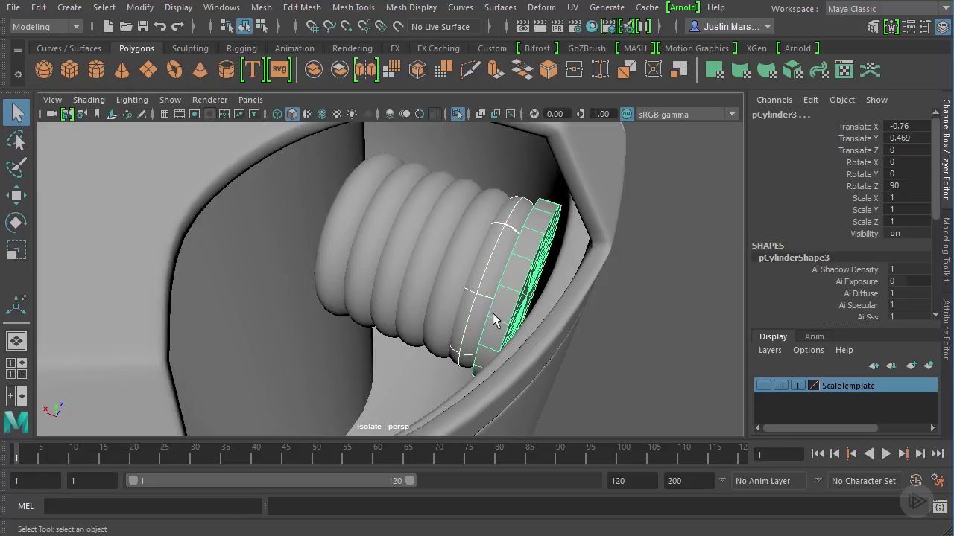
pyautogui.keyDown('shift'); pyautogui.click(436, 330); pyautogui.keyUp('shift')
pyautogui.keyDown('shift'); pyautogui.click(386, 330); pyautogui.keyUp('shift')
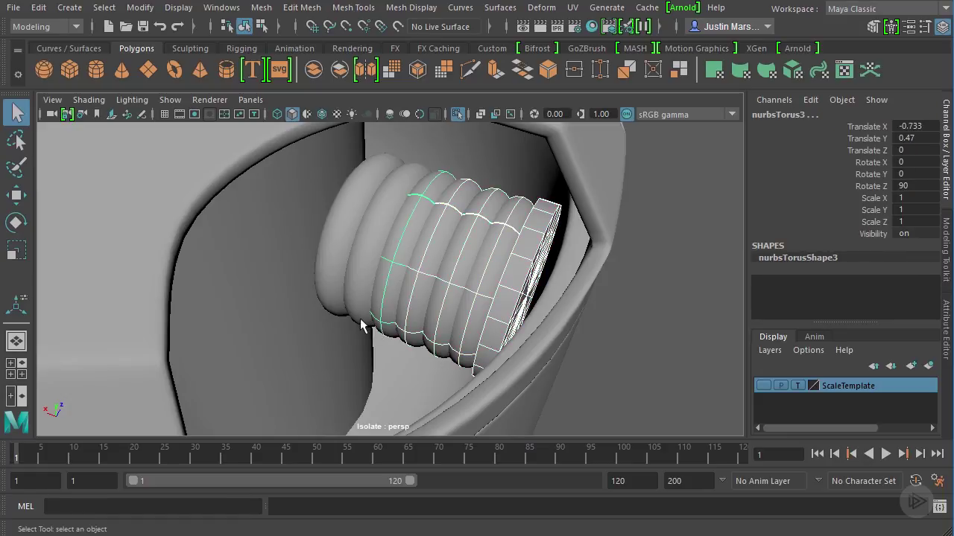
pyautogui.keyDown('shift'); pyautogui.click(359, 320); pyautogui.keyUp('shift')
pyautogui.keyDown('shift'); pyautogui.click(335, 307); pyautogui.keyUp('shift')
pyautogui.keyDown('alt'); pyautogui.moveTo(450, 322); pyautogui.dragTo(429, 297, button='right'); pyautogui.keyUp('alt')
pyautogui.keyDown('alt'); pyautogui.moveTo(429, 296); pyautogui.dragTo(458, 300); pyautogui.keyUp('alt')
pyautogui.keyDown('alt'); pyautogui.moveTo(457, 301); pyautogui.dragTo(433, 280, button='right'); pyautogui.keyUp('alt')
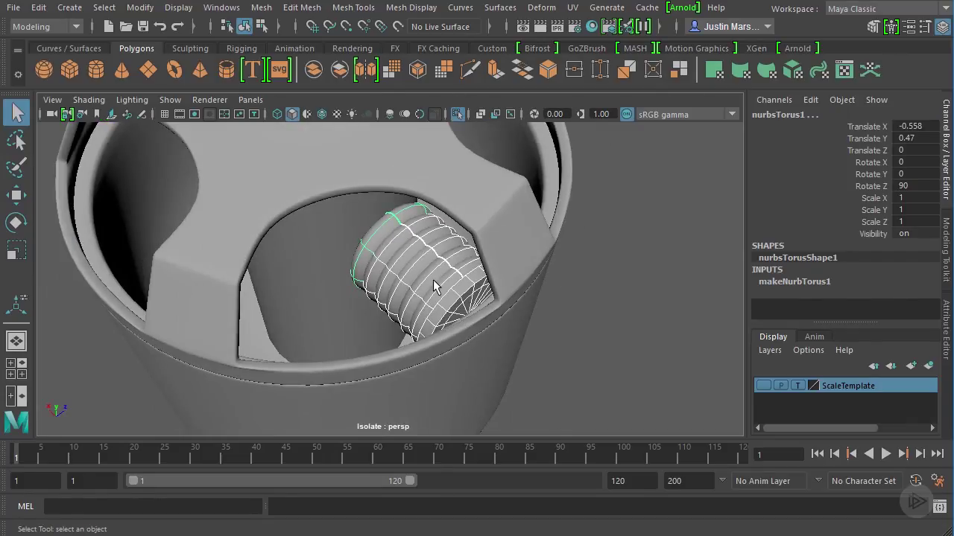
pyautogui.hotkey('ctrl', 'g')
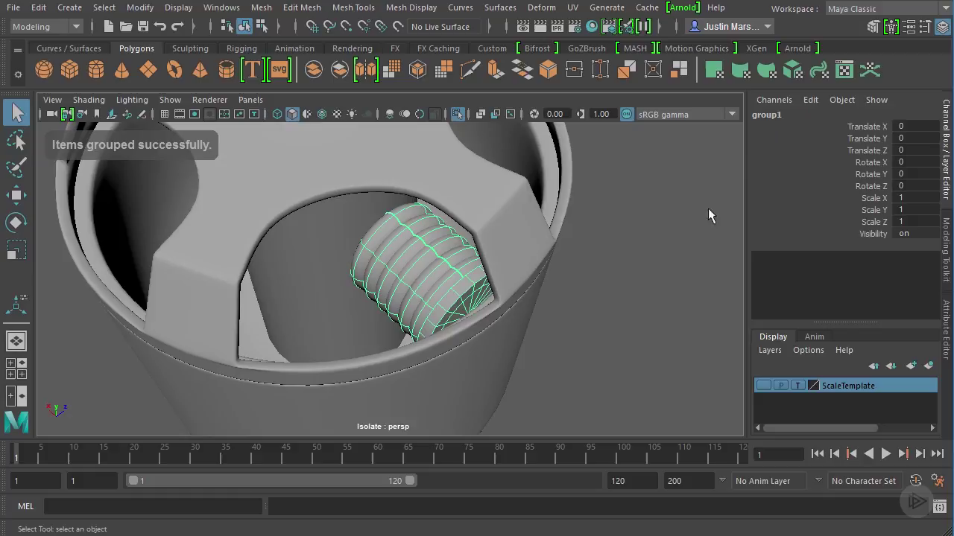
# Step: Rename the new group to coil
pyautogui.doubleClick(801, 114)
pyautogui.write('coi')
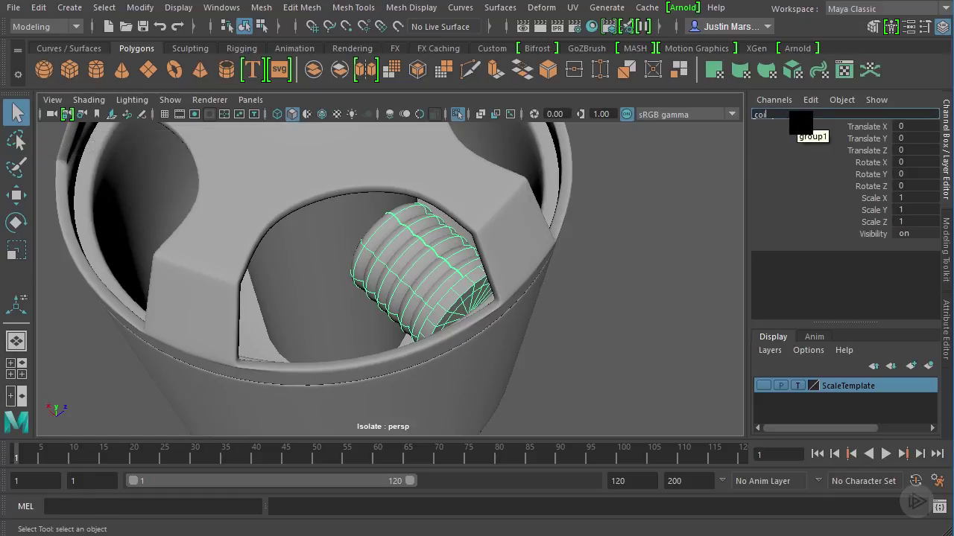
pyautogui.write('l')
pyautogui.press('Return')
# Step: Open the Outliner, expand the coil group, and enlarge the window to show all of the group's children clear of the model
pyautogui.click(227, 9)
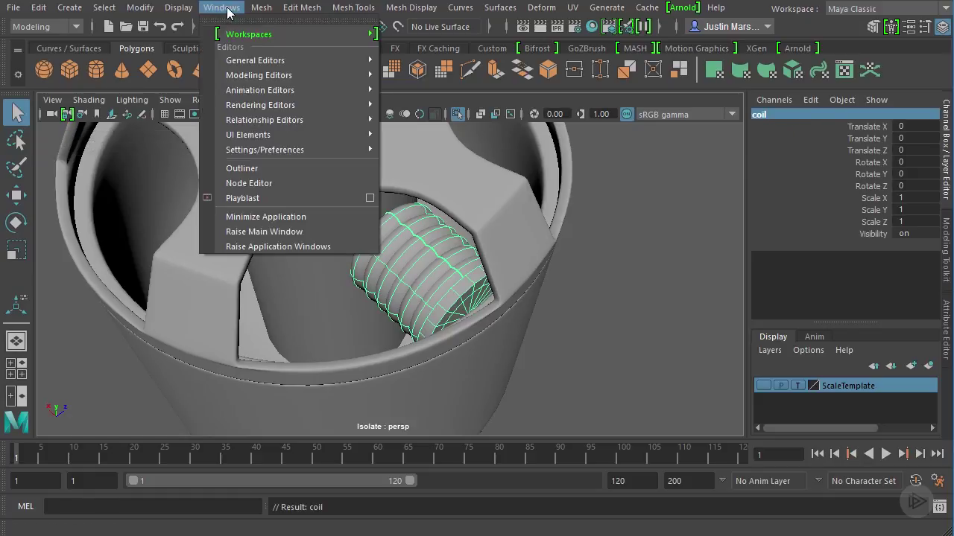
pyautogui.click(257, 168)
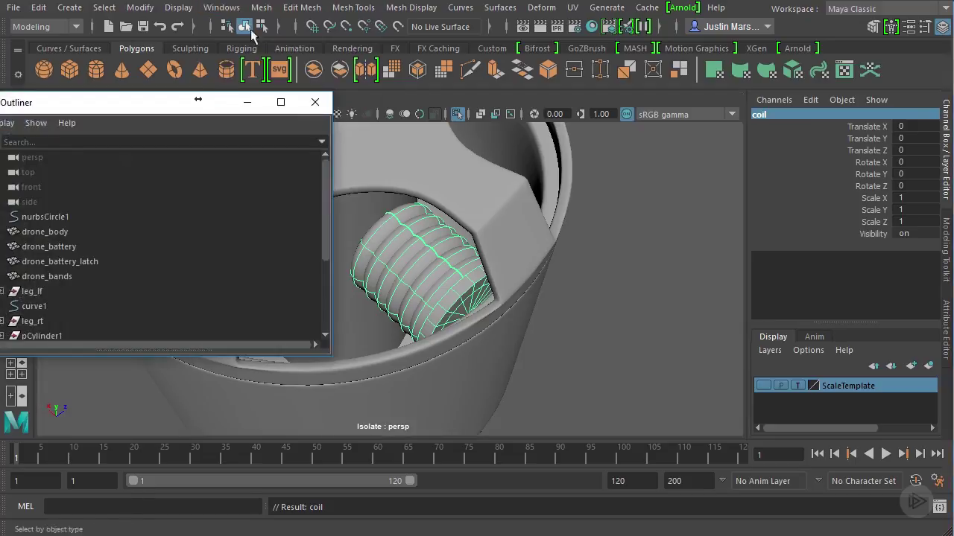
pyautogui.moveTo(192, 111); pyautogui.dragTo(615, 87)
pyautogui.scroll(-5, 598, 220)
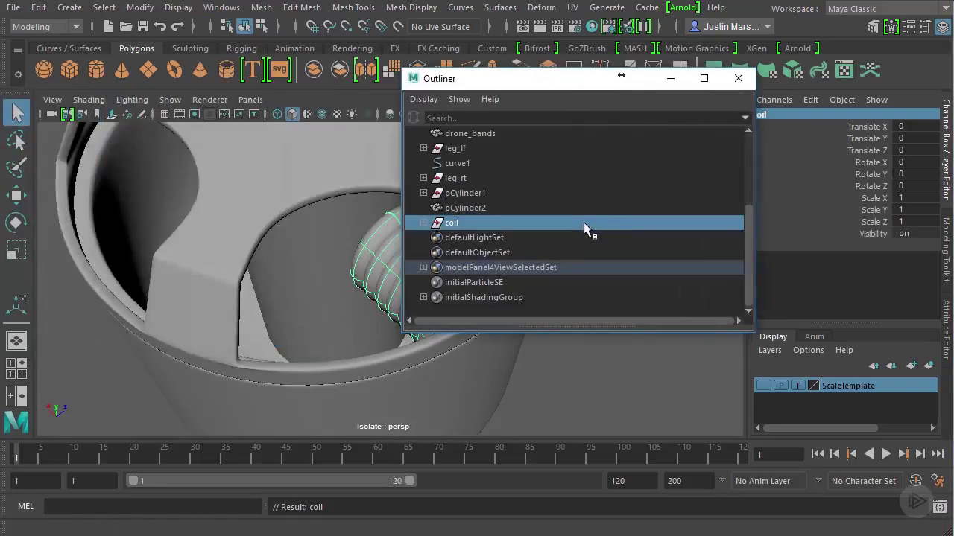
pyautogui.click(424, 222)
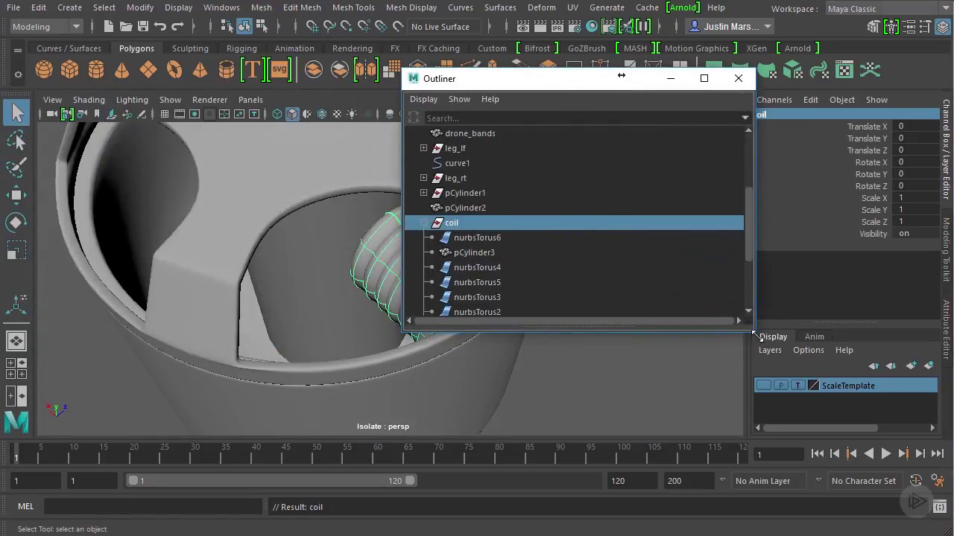
pyautogui.moveTo(754, 334); pyautogui.dragTo(862, 440)
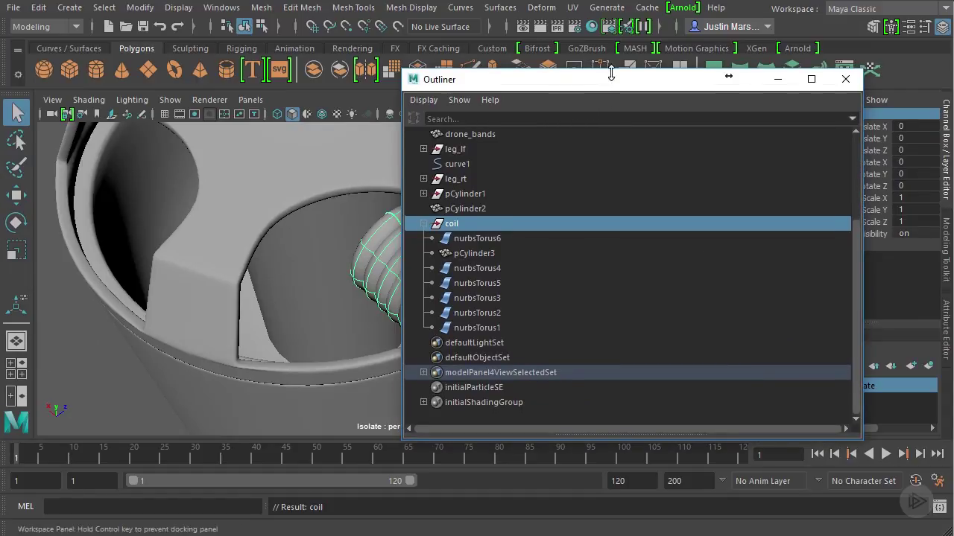
pyautogui.moveTo(611, 76); pyautogui.dragTo(715, 75)
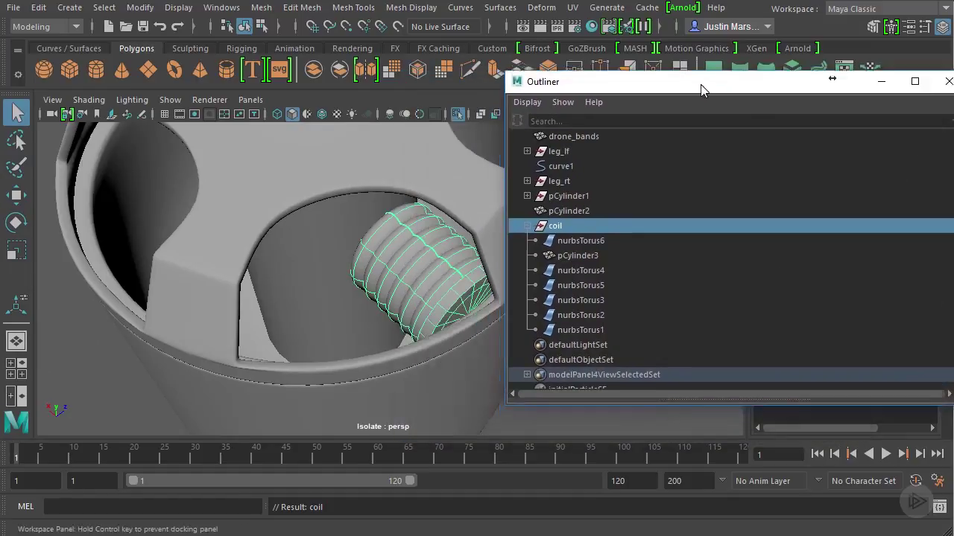
# Step: Rename all seven children of the coil group at once using the base name coil_
pyautogui.click(582, 236)
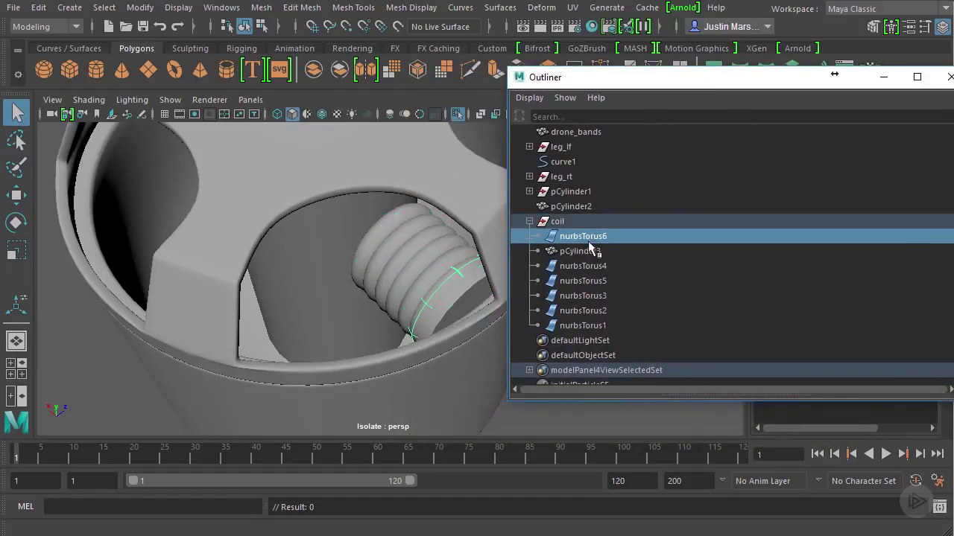
pyautogui.keyDown('shift'); pyautogui.click(584, 327); pyautogui.keyUp('shift')
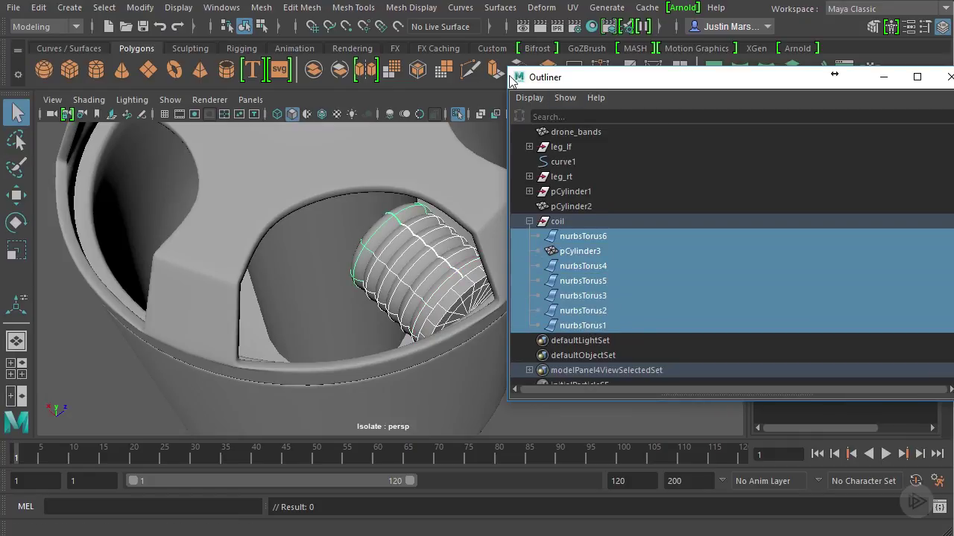
pyautogui.moveTo(603, 87); pyautogui.dragTo(571, 150)
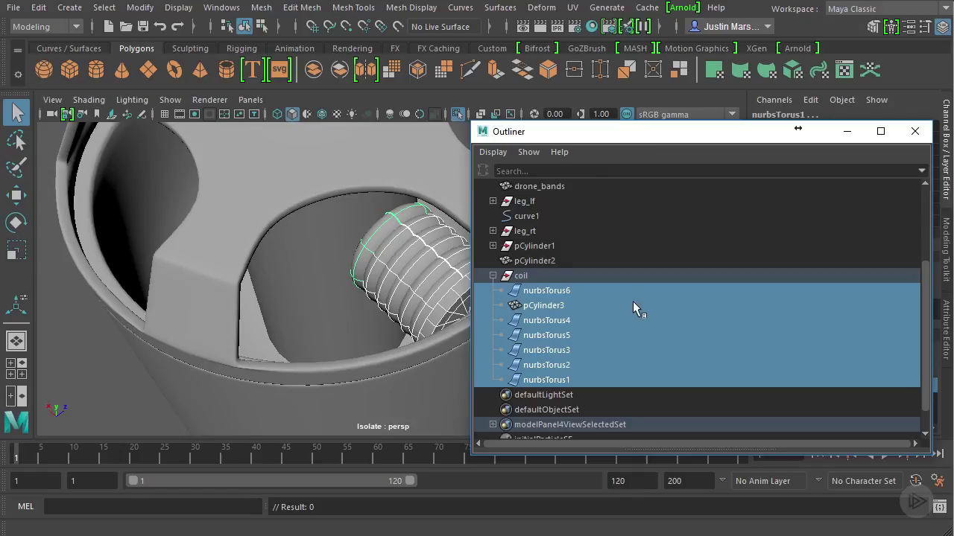
pyautogui.click(657, 29)
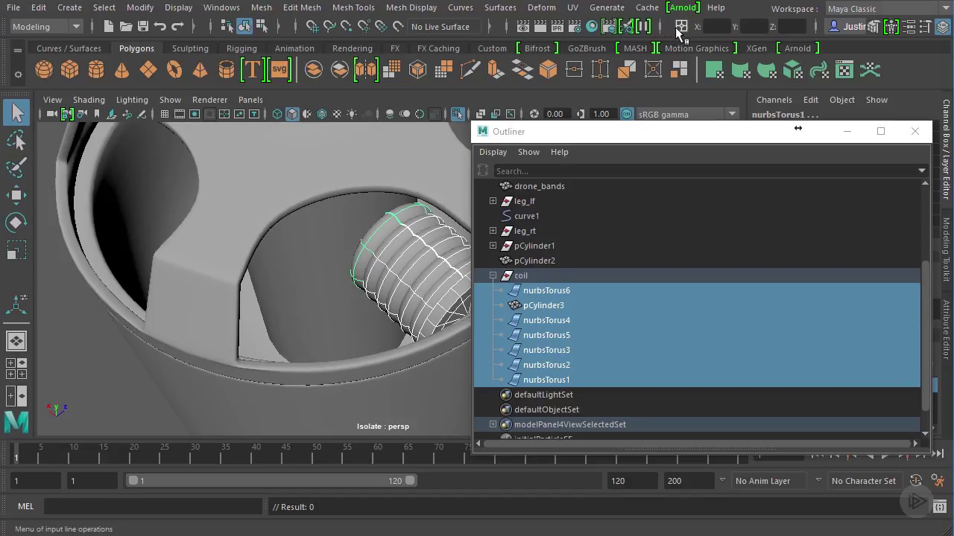
pyautogui.click(680, 31)
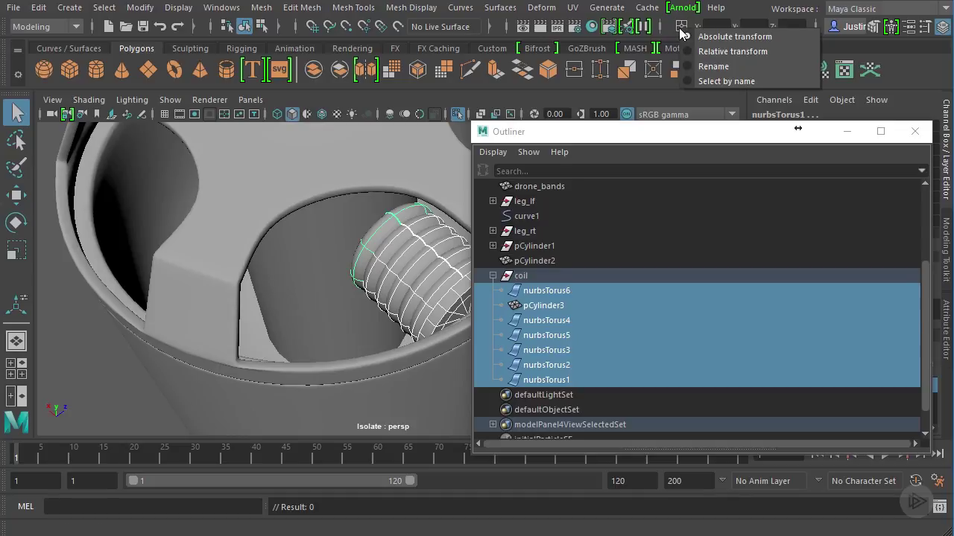
pyautogui.click(700, 68)
pyautogui.click(757, 26)
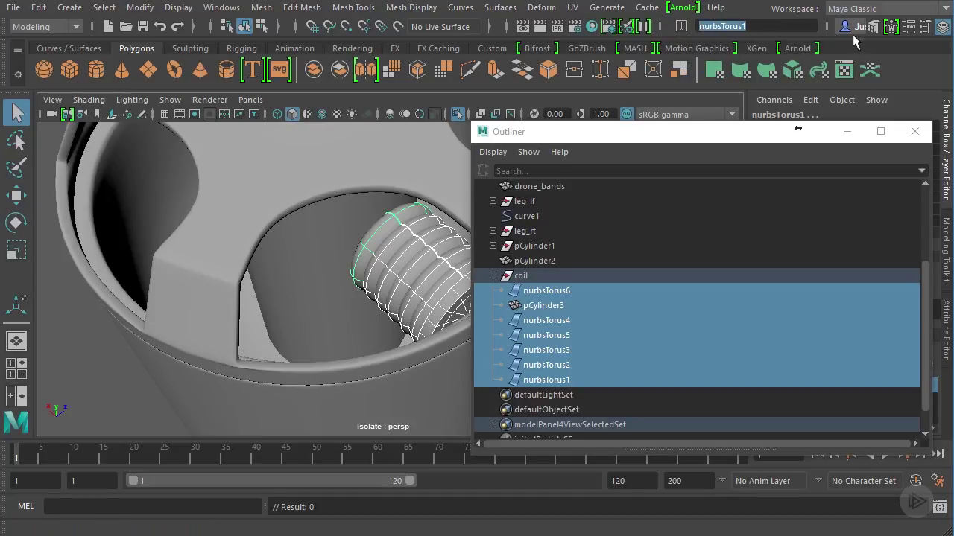
pyautogui.write('coil_')
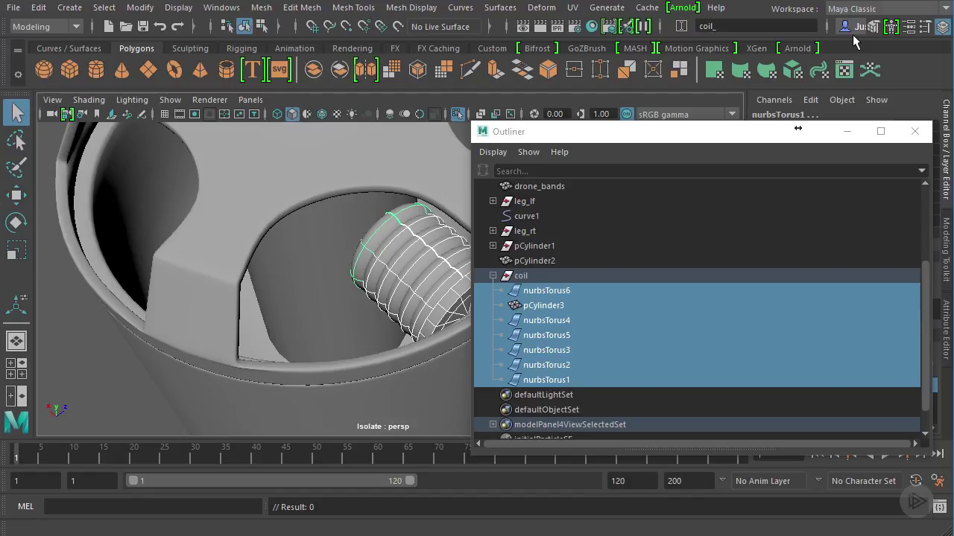
pyautogui.press('Return')
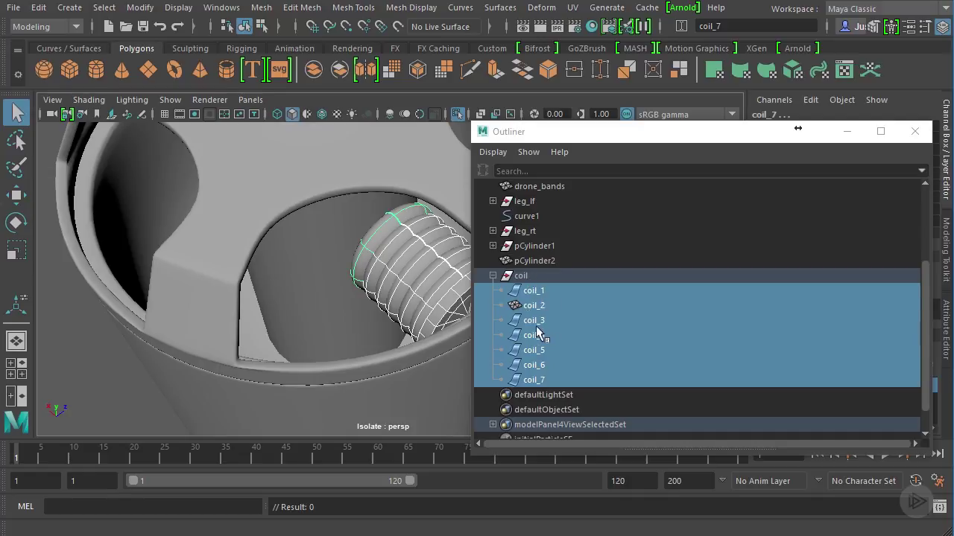
# Step: Collapse the coil group, duplicate it, and rotate the copy about -49 degrees around the motor's Y axis
pyautogui.click(492, 276)
pyautogui.click(555, 350)
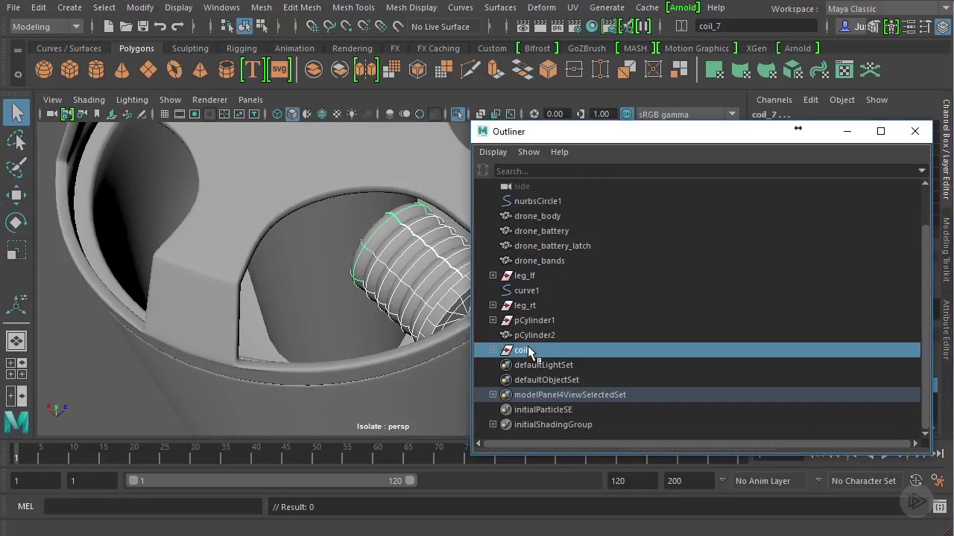
pyautogui.keyDown('alt'); pyautogui.moveTo(379, 268); pyautogui.dragTo(448, 257); pyautogui.keyUp('alt')
pyautogui.press('w')
pyautogui.scroll(-5, 370, 292)
pyautogui.keyDown('alt'); pyautogui.moveTo(381, 297); pyautogui.dragTo(355, 271); pyautogui.keyUp('alt')
pyautogui.scroll(3, 355, 270)
pyautogui.keyDown('alt'); pyautogui.moveTo(355, 253); pyautogui.dragTo(296, 283, button='middle'); pyautogui.keyUp('alt')
pyautogui.scroll(2, 302, 285)
pyautogui.keyDown('alt'); pyautogui.moveTo(304, 286); pyautogui.dragTo(358, 340); pyautogui.keyUp('alt')
pyautogui.moveTo(421, 342)
pyautogui.keyDown('alt'); pyautogui.mouseDown()
pyautogui.moveTo(345, 368)
pyautogui.moveTo(372, 376)
pyautogui.moveTo(415, 351)
pyautogui.mouseUp(); pyautogui.keyUp('alt')
pyautogui.hotkey('ctrl', 'd')
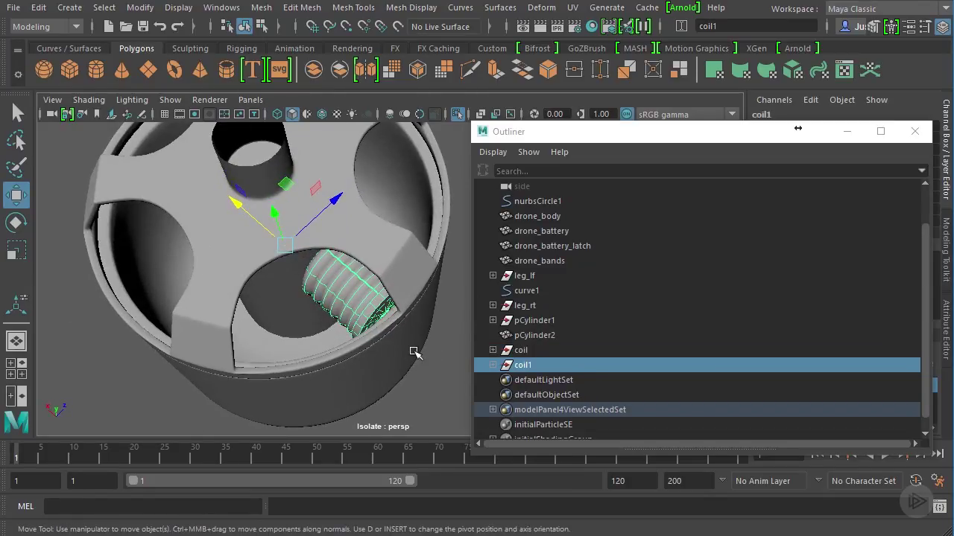
pyautogui.press('e')
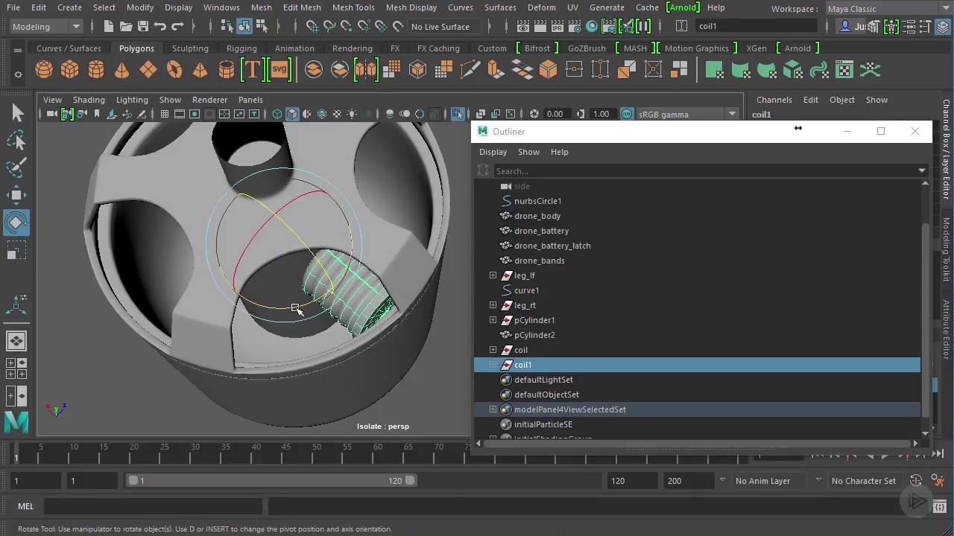
pyautogui.moveTo(295, 308); pyautogui.dragTo(232, 305)
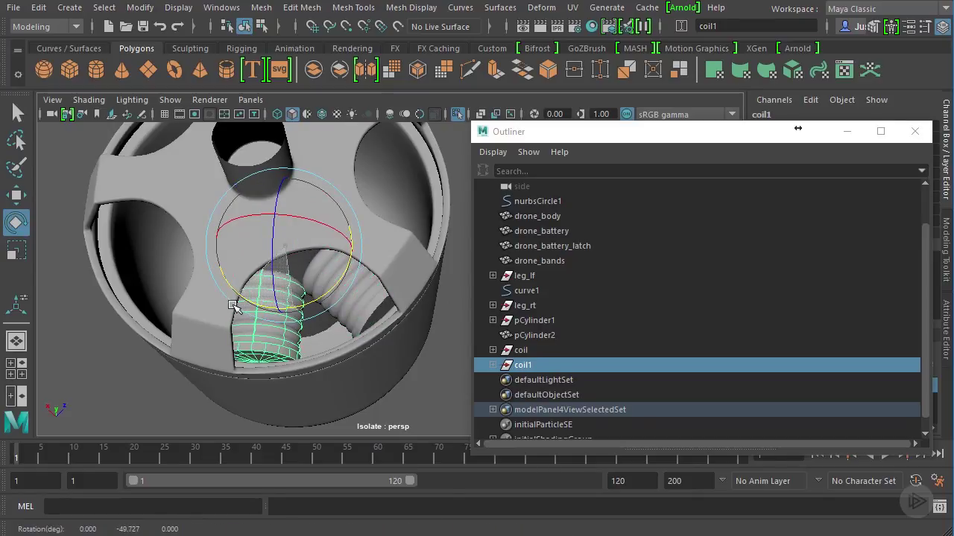
# Step: Close the Outliner and rotate the duplicated coil to about -35 degrees on Y, closer to the original coil
pyautogui.scroll(-4, 372, 301)
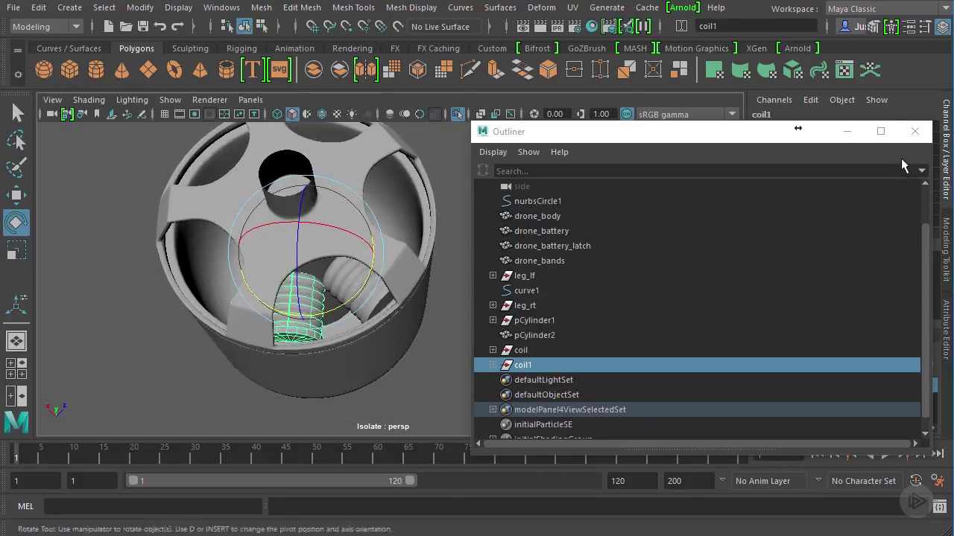
pyautogui.click(915, 131)
pyautogui.keyDown('alt'); pyautogui.moveTo(486, 259); pyautogui.dragTo(517, 291); pyautogui.keyUp('alt')
pyautogui.keyDown('alt'); pyautogui.moveTo(427, 296); pyautogui.dragTo(450, 268); pyautogui.keyUp('alt')
pyautogui.keyDown('alt'); pyautogui.moveTo(409, 282); pyautogui.dragTo(557, 305, button='right'); pyautogui.keyUp('alt')
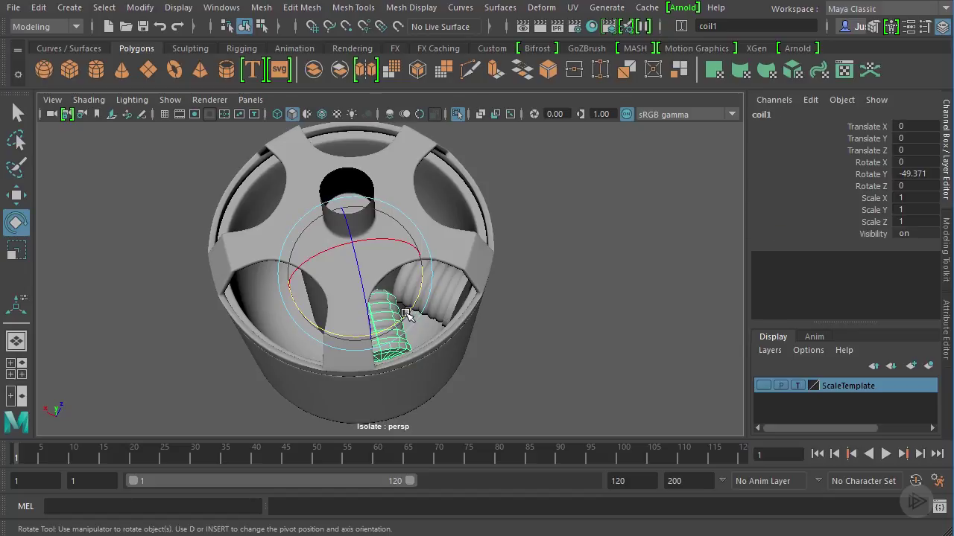
pyautogui.moveTo(406, 314); pyautogui.dragTo(415, 310)
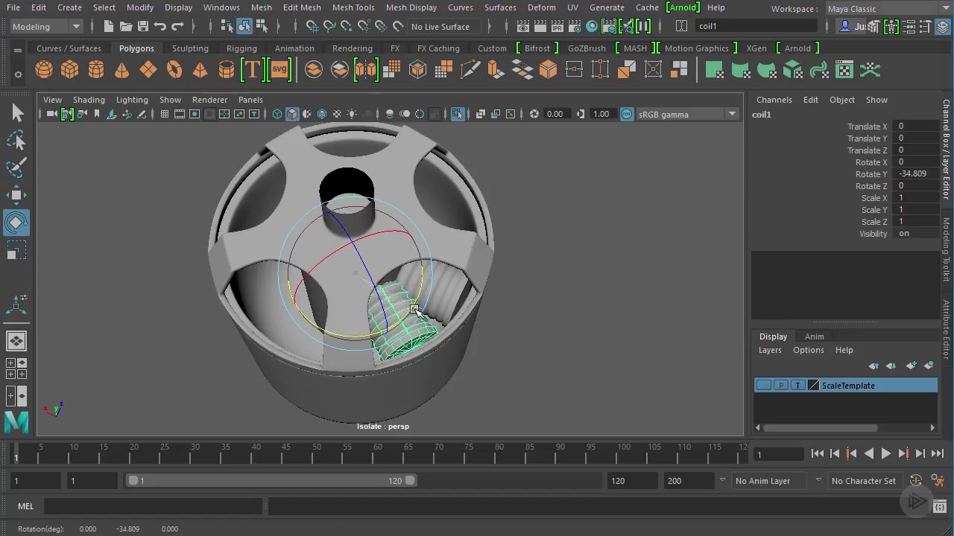
# Step: Set the duplicated coil's Rotate Y to 36, check its placement inside the motor, and delete the trial copy
pyautogui.doubleClick(927, 172)
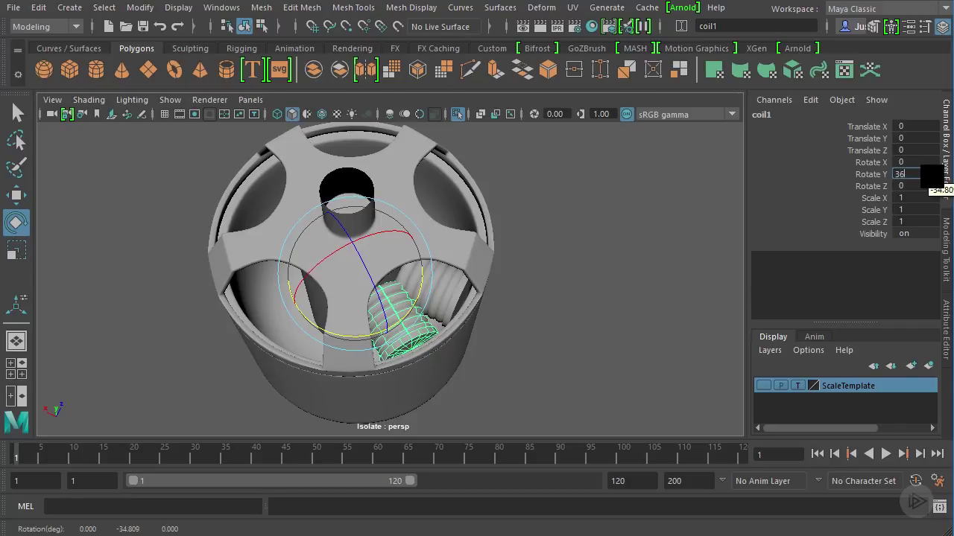
pyautogui.press('Return')
pyautogui.keyDown('alt'); pyautogui.moveTo(675, 207); pyautogui.dragTo(433, 234); pyautogui.keyUp('alt')
pyautogui.keyDown('alt'); pyautogui.moveTo(526, 302); pyautogui.dragTo(630, 273); pyautogui.keyUp('alt')
pyautogui.keyDown('alt'); pyautogui.moveTo(583, 265); pyautogui.dragTo(563, 283, button='middle'); pyautogui.keyUp('alt')
pyautogui.keyDown('alt'); pyautogui.moveTo(563, 283); pyautogui.dragTo(568, 297); pyautogui.keyUp('alt')
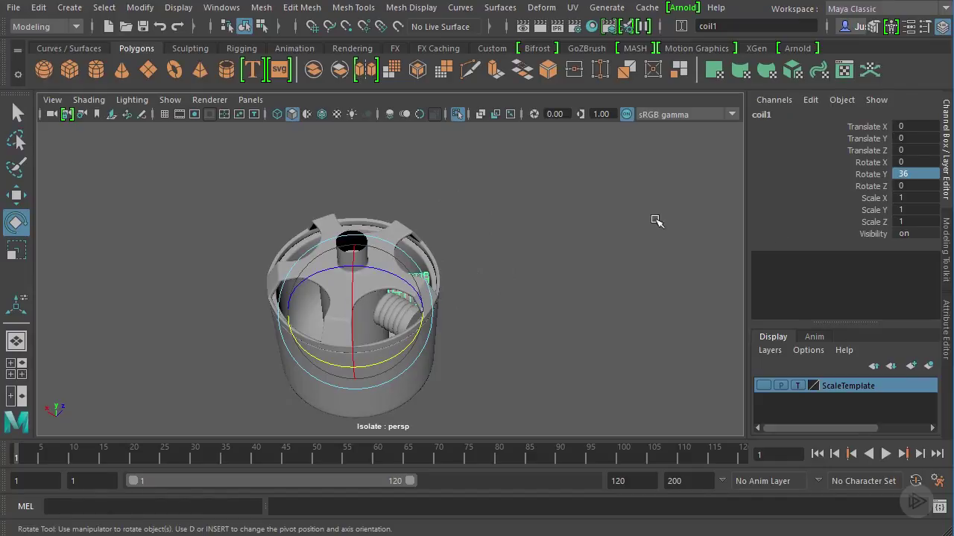
pyautogui.click(527, 276)
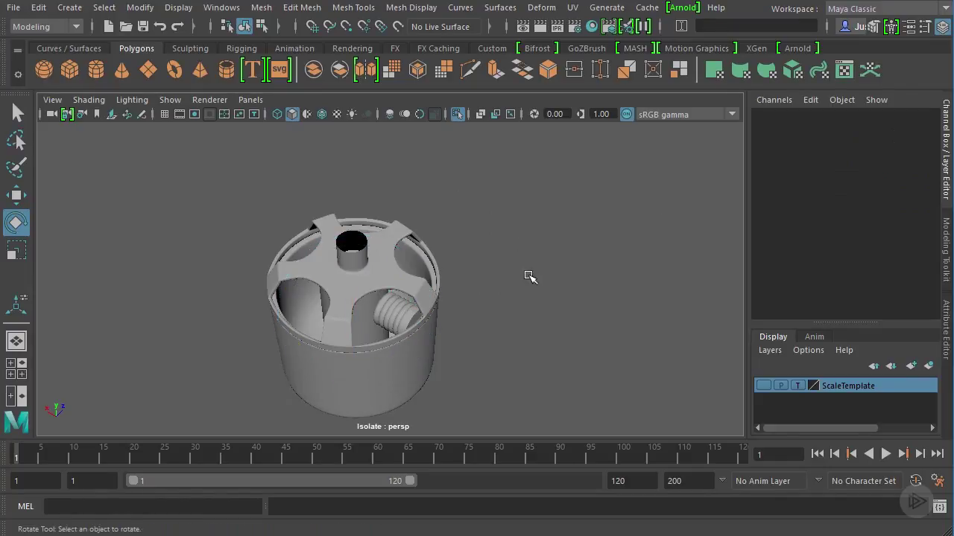
# Step: Select the original coil group and open the Duplicate Special options with their settings reset
pyautogui.keyDown('alt'); pyautogui.moveTo(475, 264); pyautogui.dragTo(494, 255, button='middle'); pyautogui.keyUp('alt')
pyautogui.keyDown('alt'); pyautogui.moveTo(494, 255); pyautogui.dragTo(634, 247, button='right'); pyautogui.keyUp('alt')
pyautogui.click(484, 282)
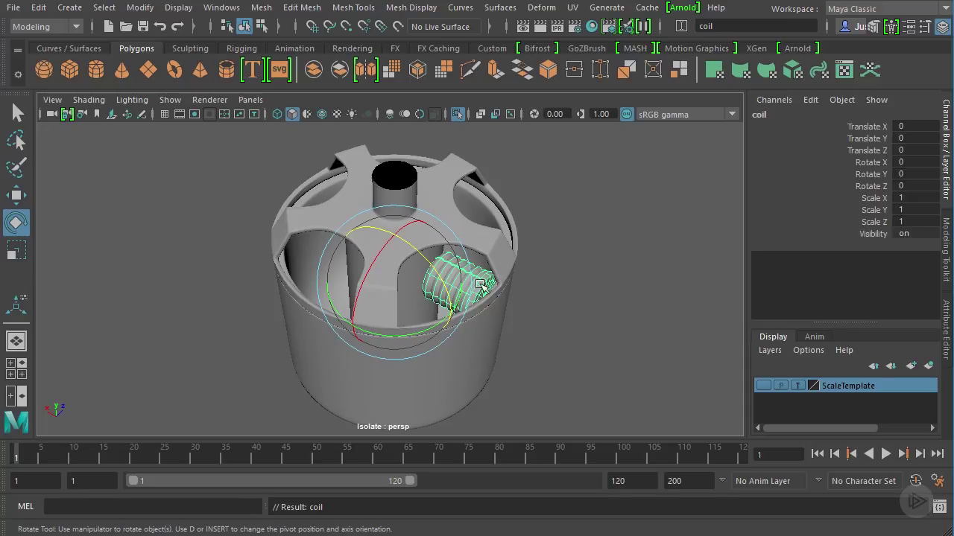
pyautogui.click(484, 282)
pyautogui.click(484, 282)
pyautogui.keyDown('alt'); pyautogui.moveTo(531, 219); pyautogui.dragTo(549, 258); pyautogui.keyUp('alt')
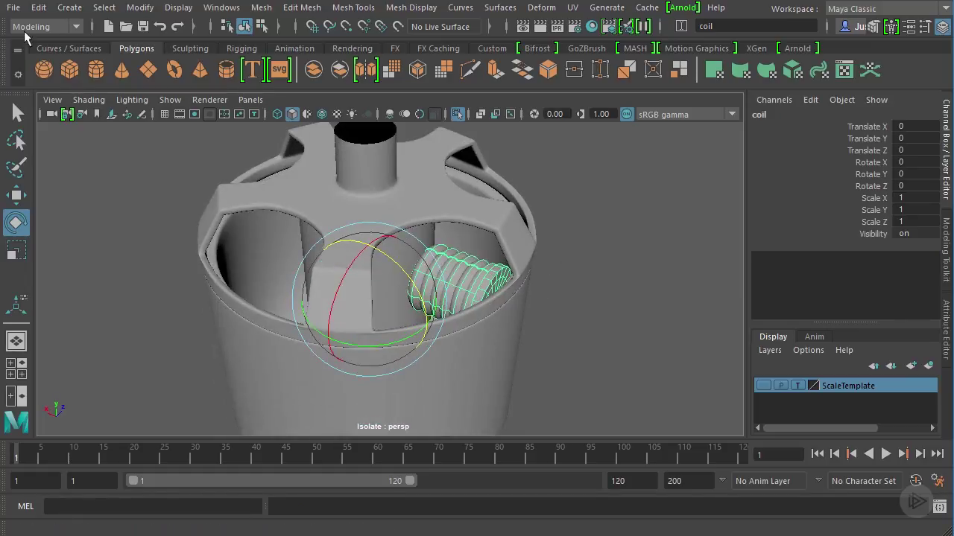
pyautogui.click(34, 8)
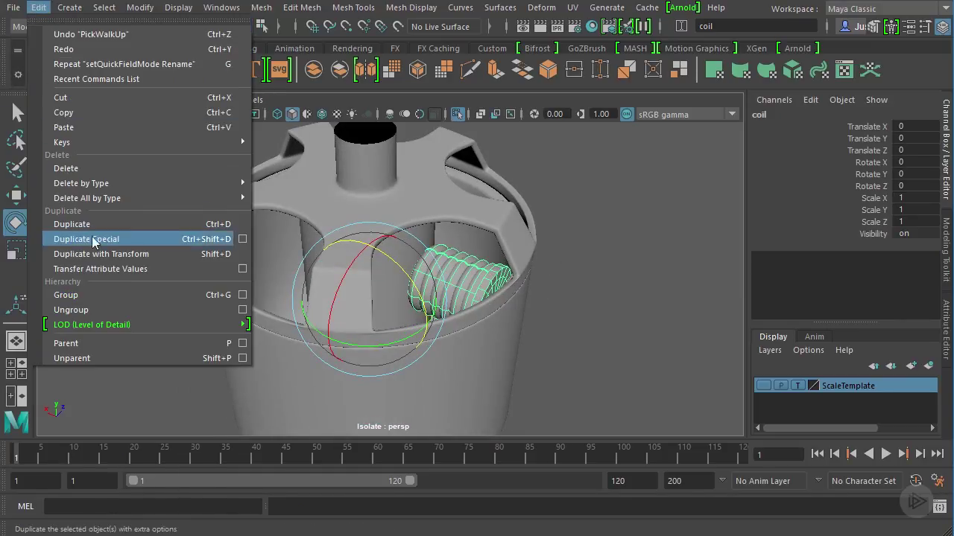
pyautogui.click(242, 239)
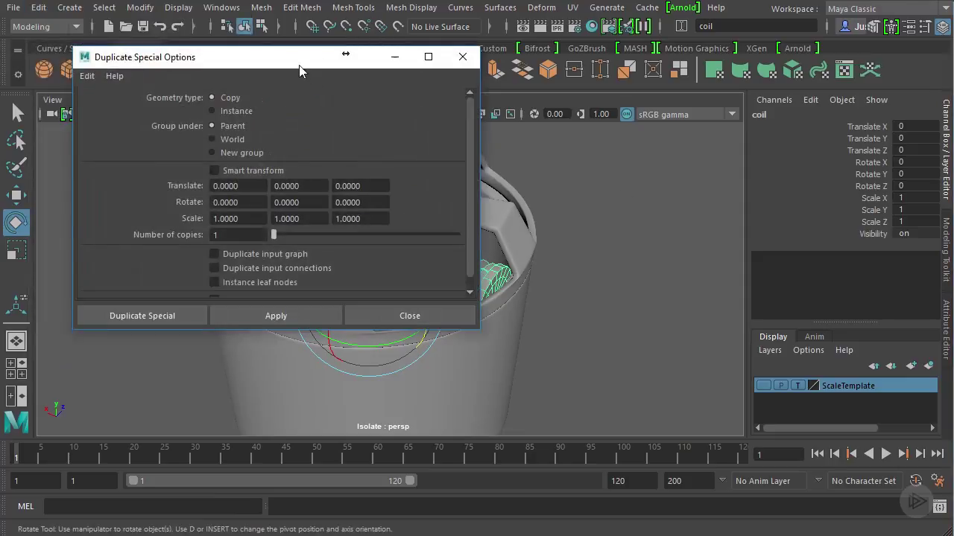
pyautogui.moveTo(306, 64); pyautogui.dragTo(743, 109)
pyautogui.click(524, 121)
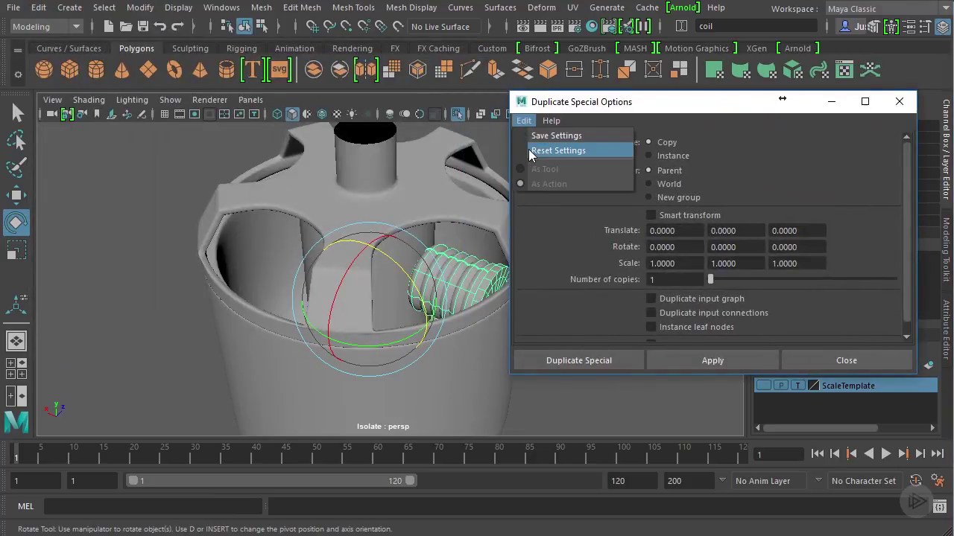
pyautogui.click(530, 149)
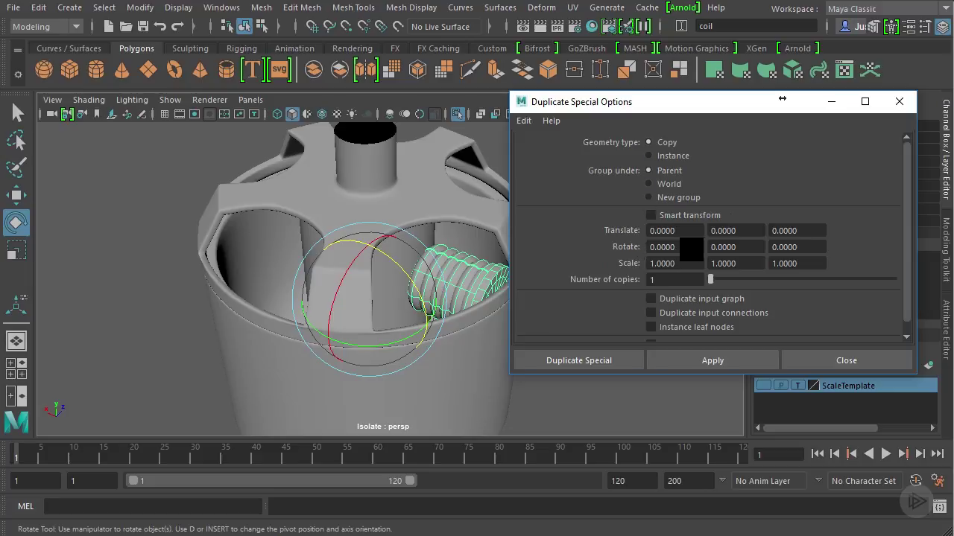
# Step: Duplicate the coil group into 9 copies, each rotated 36 degrees around Y, with Duplicate Special
pyautogui.doubleClick(726, 247)
pyautogui.write('36')
pyautogui.press('Return')
pyautogui.click(677, 279)
pyautogui.write('9')
pyautogui.click(610, 361)
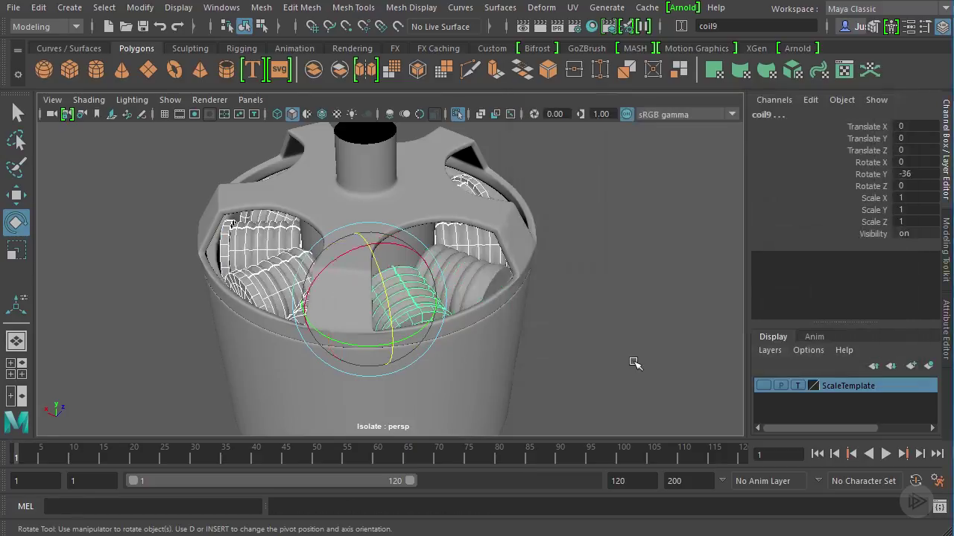
# Step: Clear the selection and examine the ring of coils through the motor housing's openings from several angles
pyautogui.scroll(-6, 550, 237)
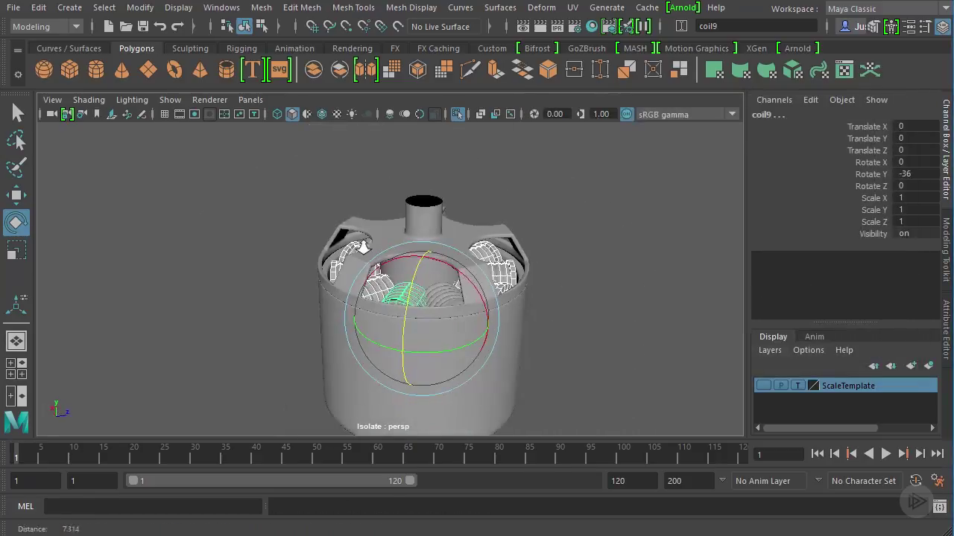
pyautogui.click(609, 318)
pyautogui.keyDown('alt'); pyautogui.moveTo(610, 317); pyautogui.dragTo(514, 252); pyautogui.keyUp('alt')
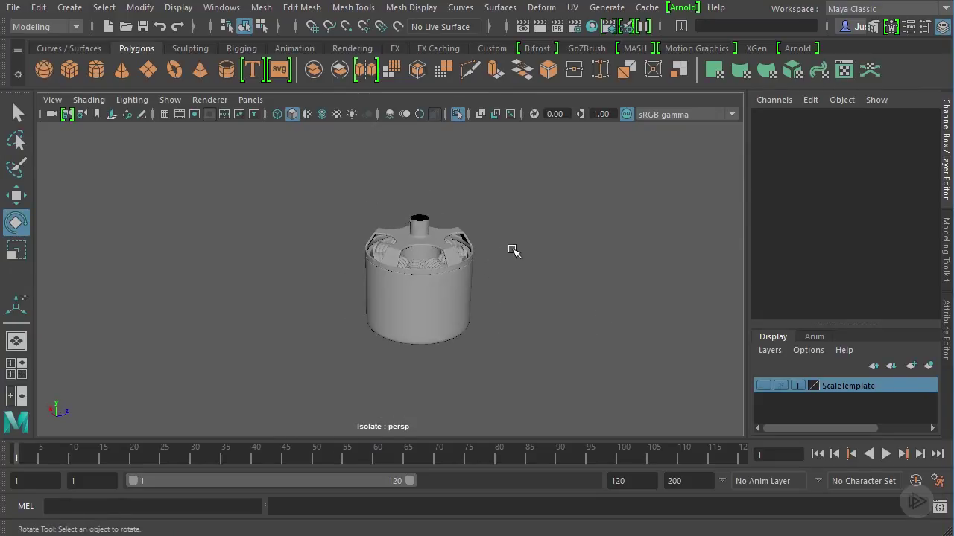
pyautogui.keyDown('alt'); pyautogui.moveTo(513, 280); pyautogui.dragTo(450, 300, button='middle'); pyautogui.keyUp('alt')
pyautogui.keyDown('alt'); pyautogui.moveTo(449, 300); pyautogui.dragTo(494, 293, button='right'); pyautogui.keyUp('alt')
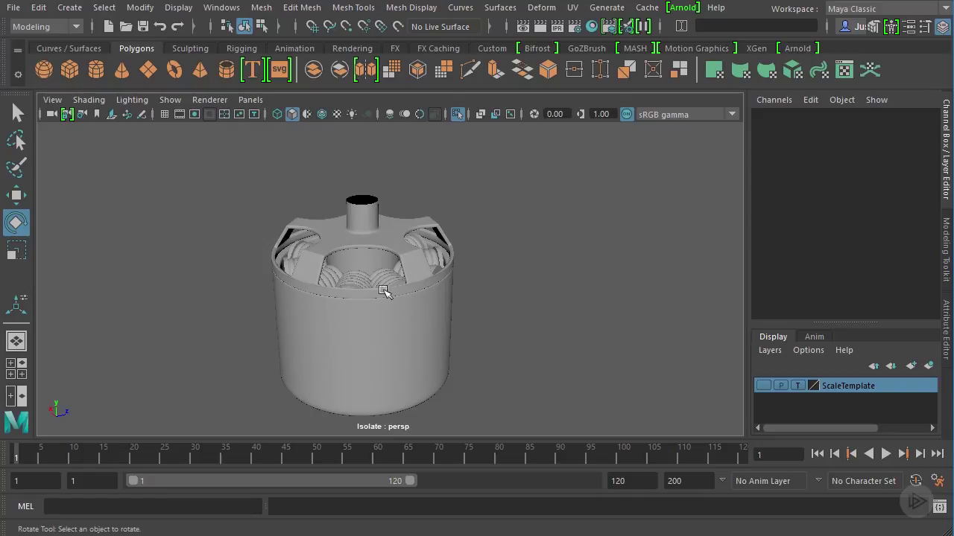
pyautogui.keyDown('alt'); pyautogui.moveTo(384, 290); pyautogui.dragTo(557, 289); pyautogui.keyUp('alt')
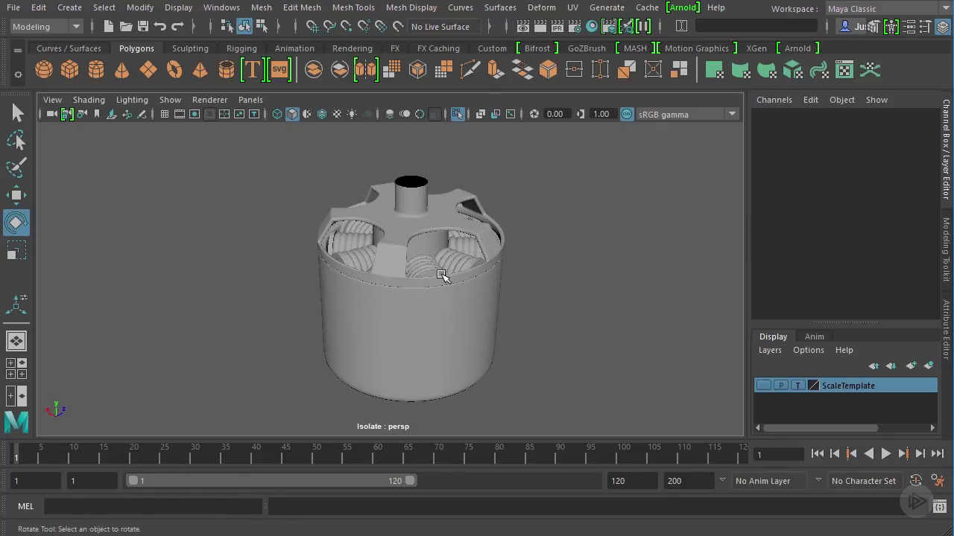